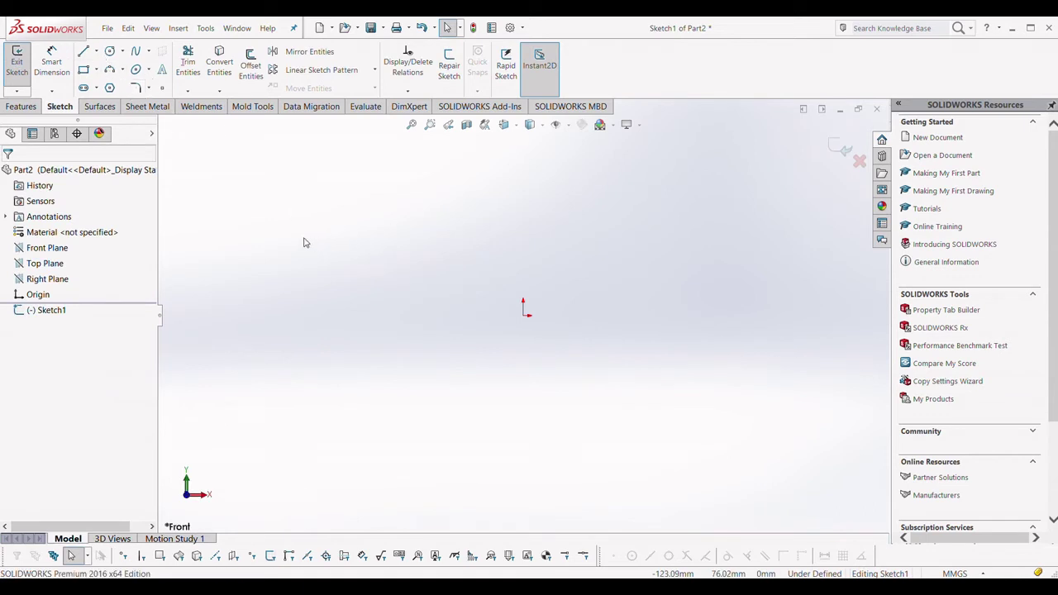
# Sketch an open inward spiral of seven connected horizontal and vertical lines around the origin, starting with a top line about 173 mm long
pyautogui.click(83, 52)
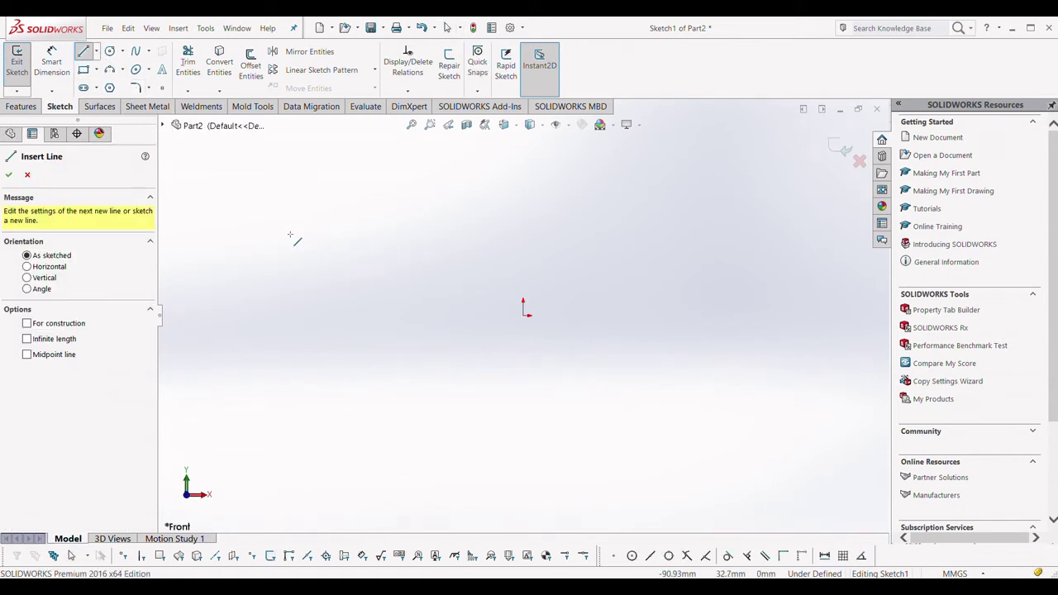
pyautogui.click(287, 231)
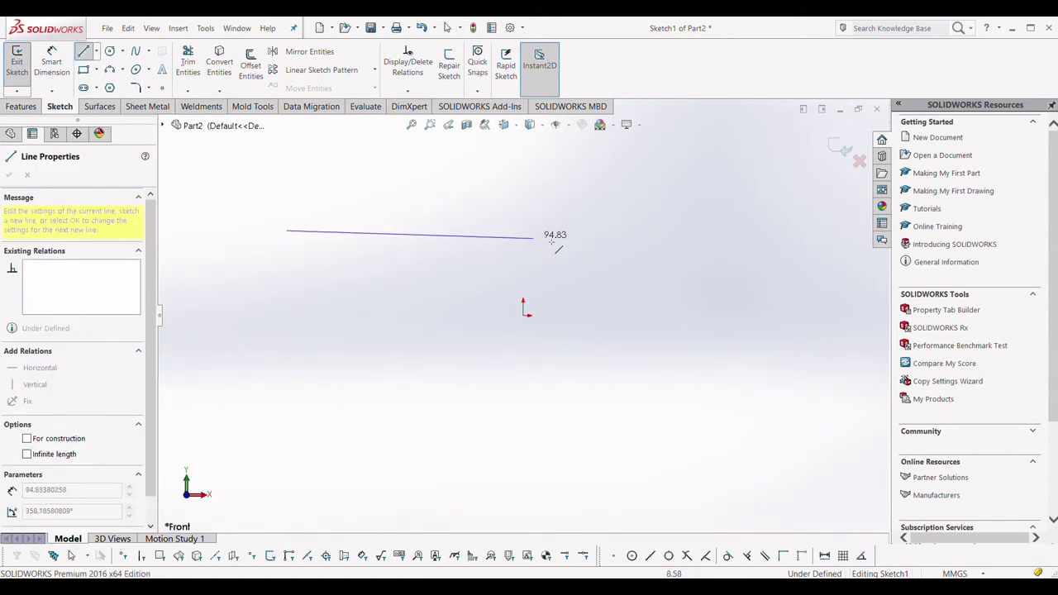
pyautogui.click(738, 231)
pyautogui.click(737, 402)
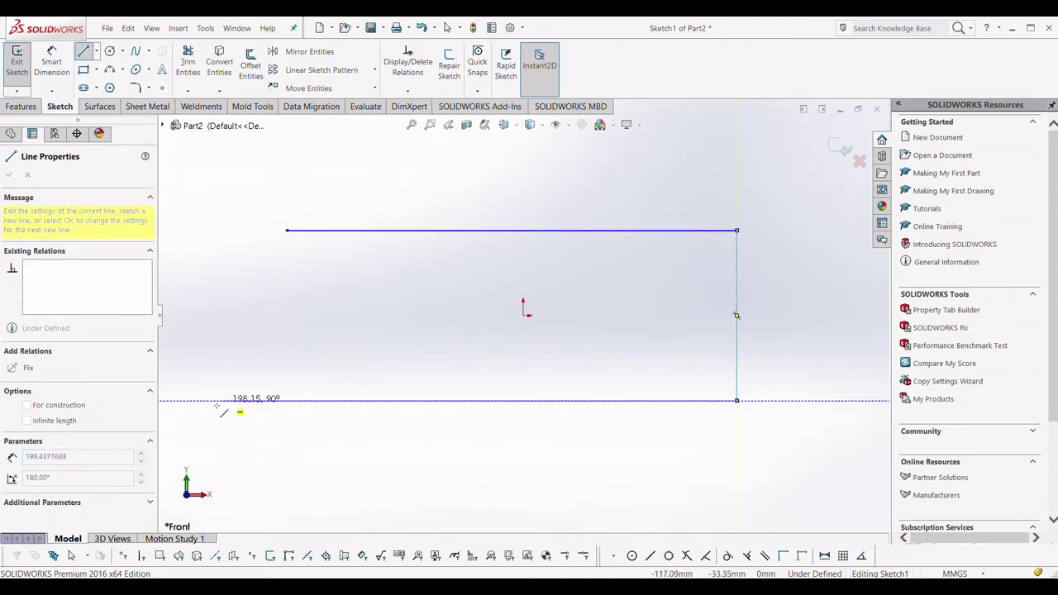
pyautogui.click(179, 402)
pyautogui.click(178, 269)
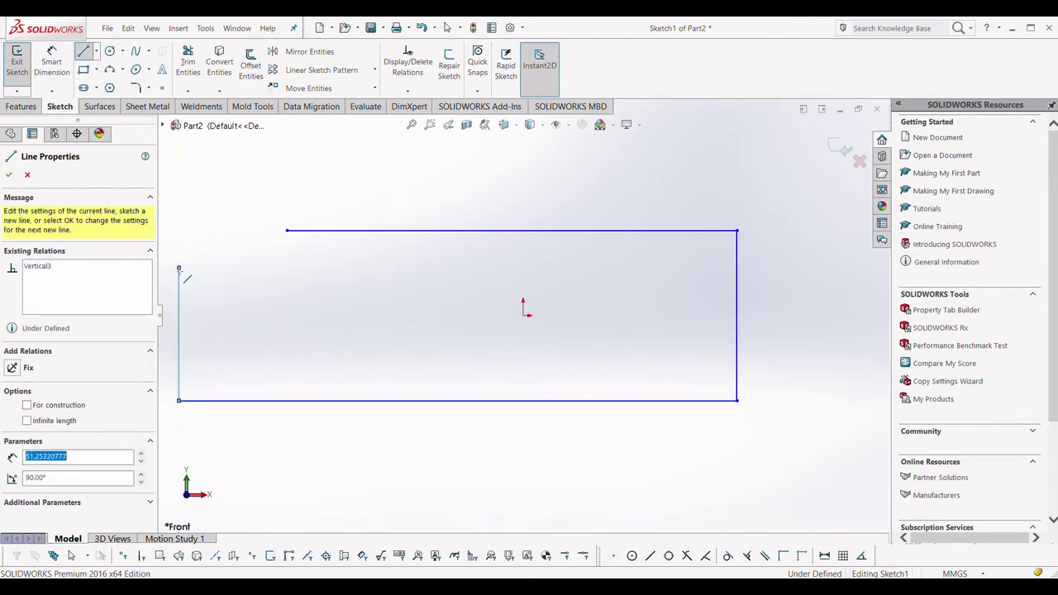
pyautogui.click(688, 269)
pyautogui.click(688, 372)
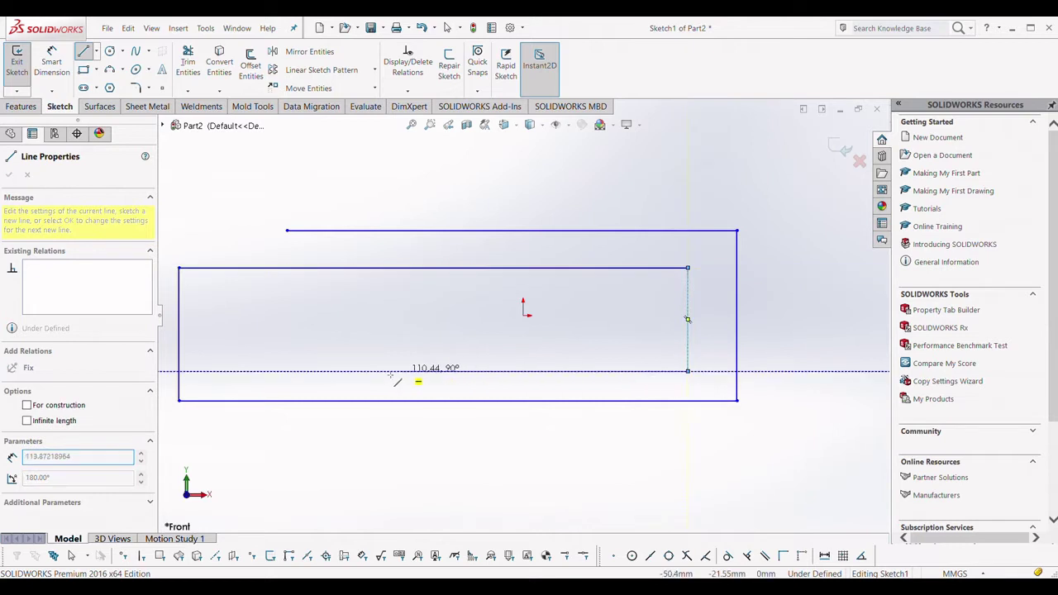
pyautogui.click(248, 371)
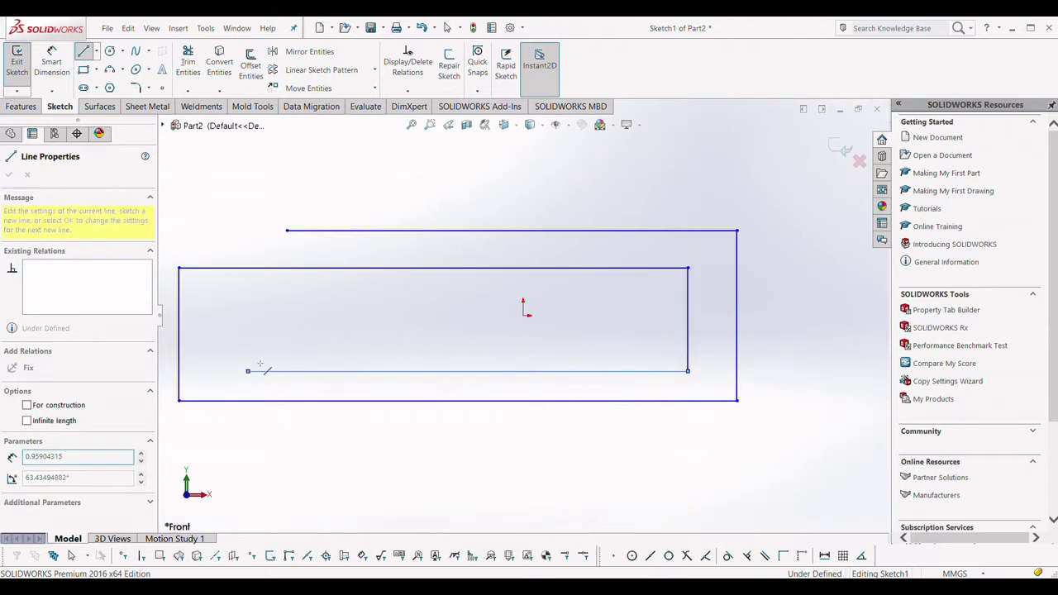
pyautogui.press('Escape')
pyautogui.scroll(3, 482, 314)
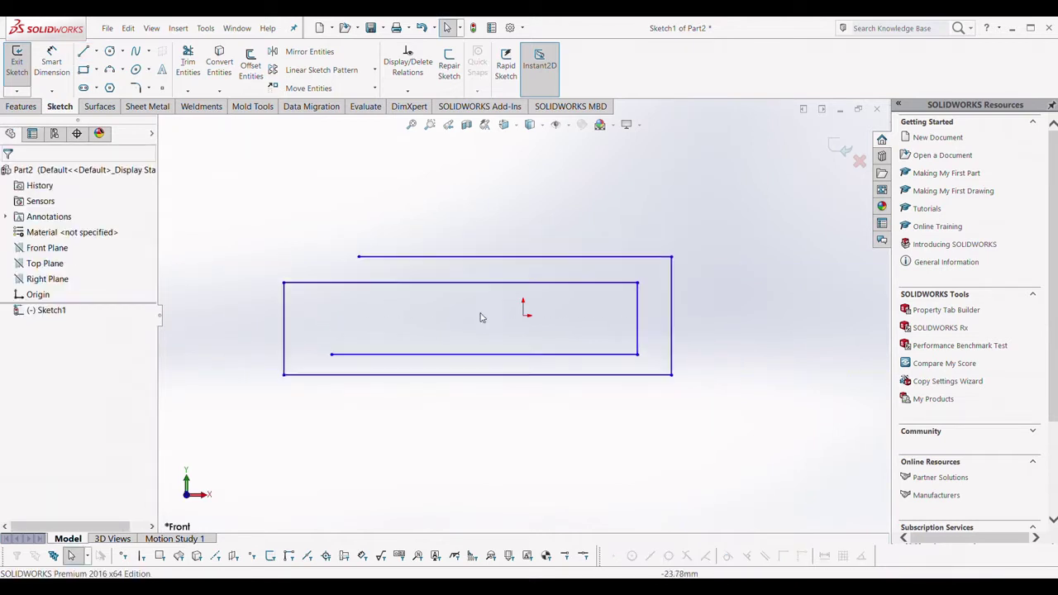
# Dimension the length of the outer top line as 40 mm
pyautogui.click(51, 61)
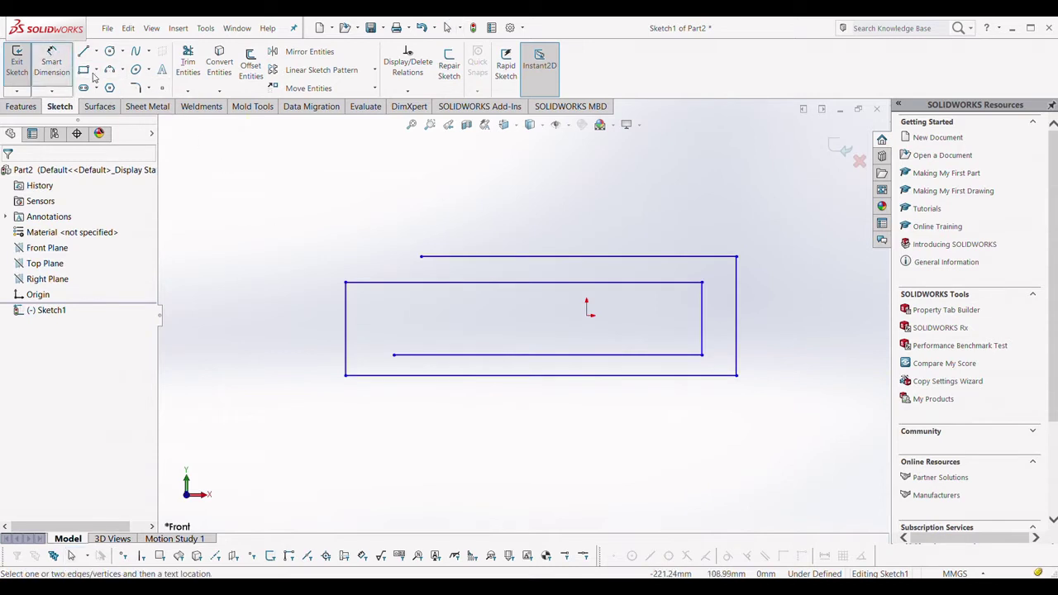
pyautogui.click(555, 257)
pyautogui.click(550, 231)
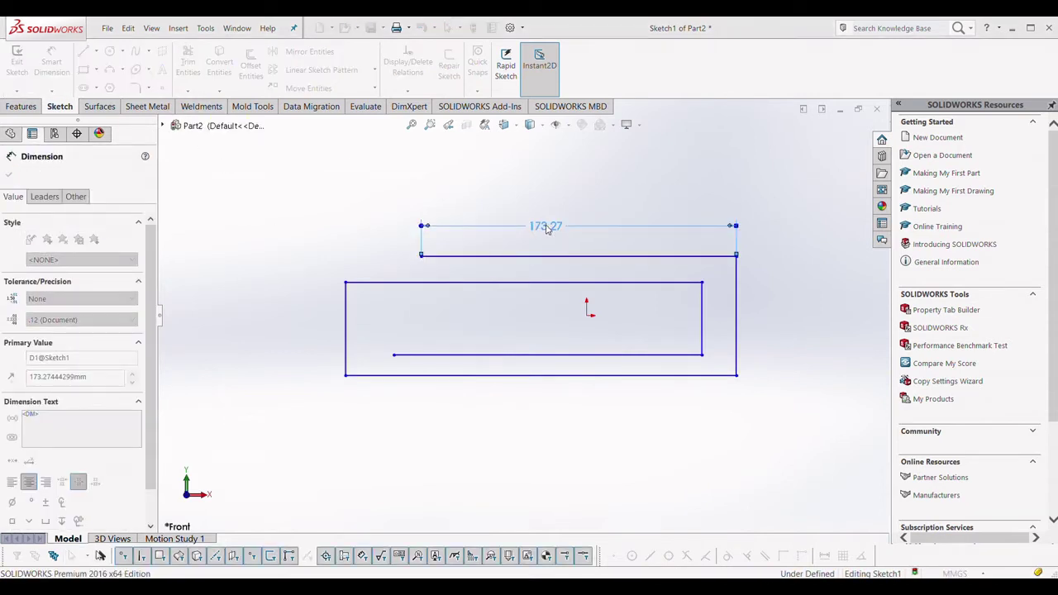
pyautogui.write('40')
pyautogui.press('Return')
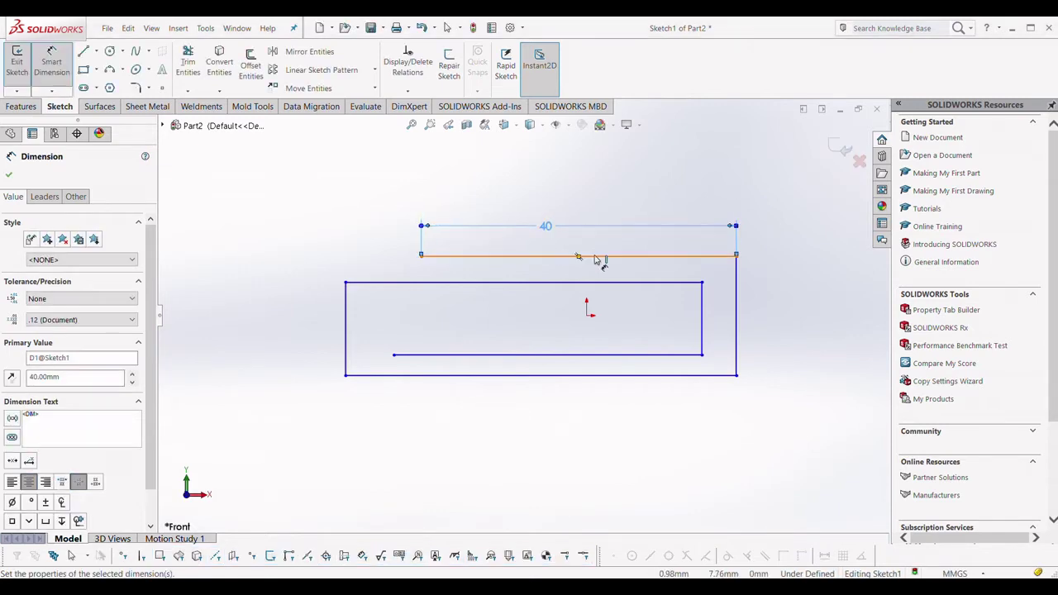
# Dimension the gap between the two upper horizontal lines as 1.5 mm
pyautogui.click(603, 257)
pyautogui.click(607, 283)
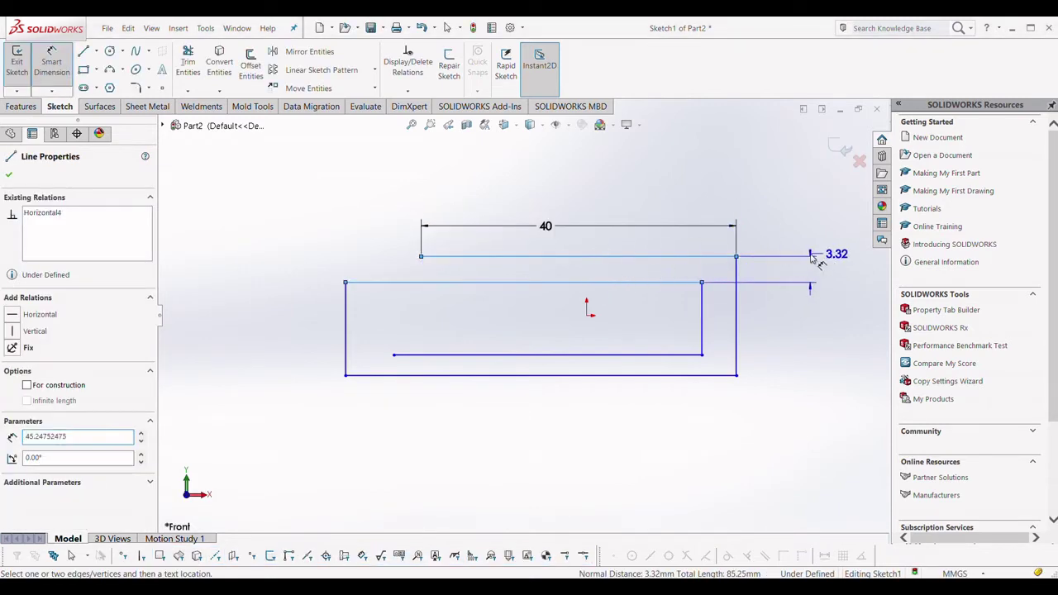
pyautogui.click(811, 257)
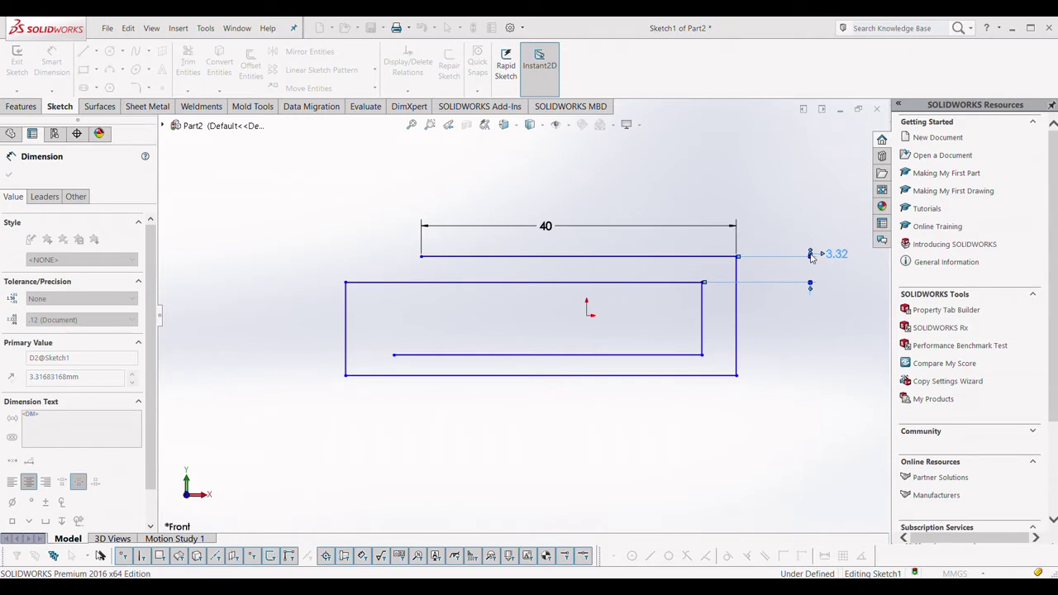
pyautogui.write('1.5')
pyautogui.press('Return')
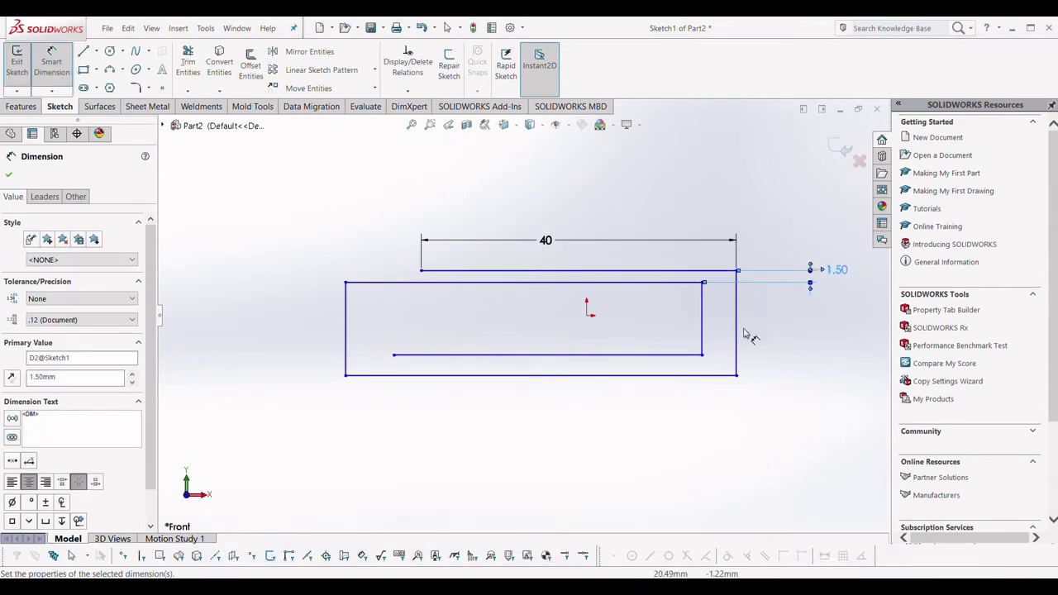
# Dimension the gap between the two lower horizontal lines as 1.5 mm
pyautogui.click(674, 370)
pyautogui.click(671, 375)
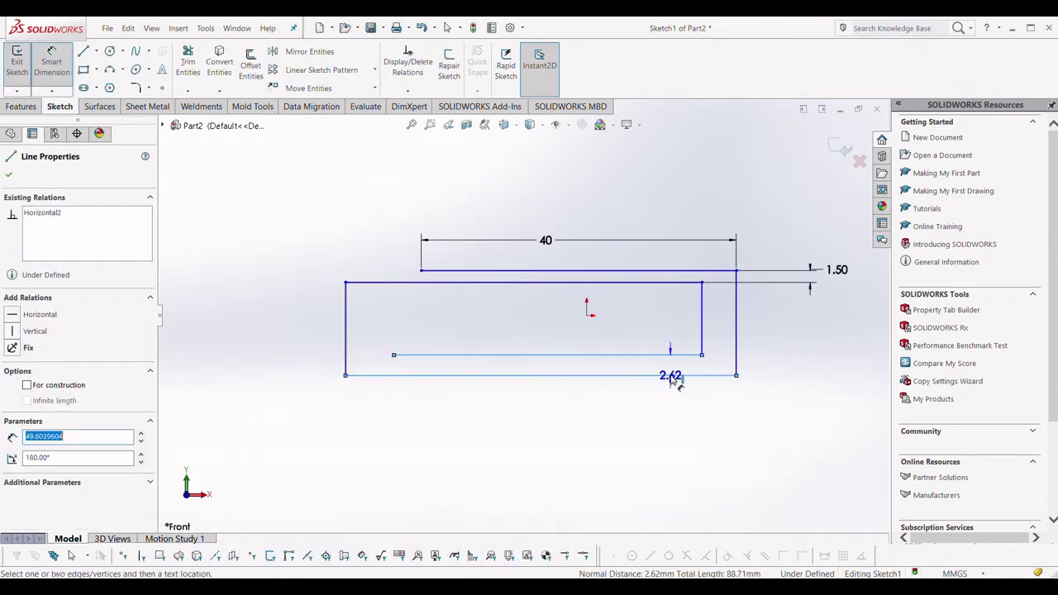
pyautogui.click(788, 353)
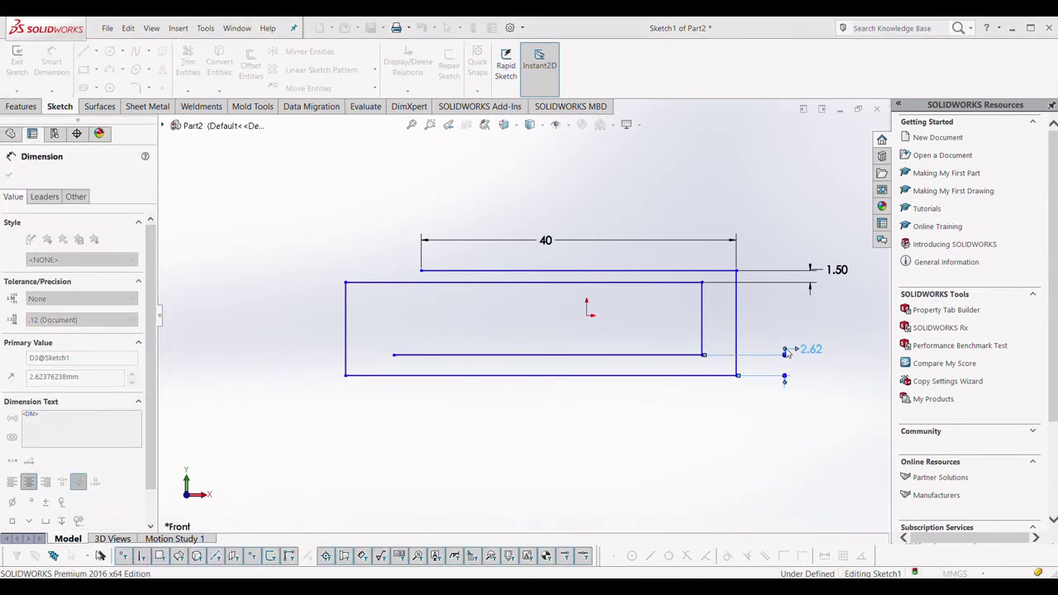
pyautogui.write('1.5')
pyautogui.press('Return')
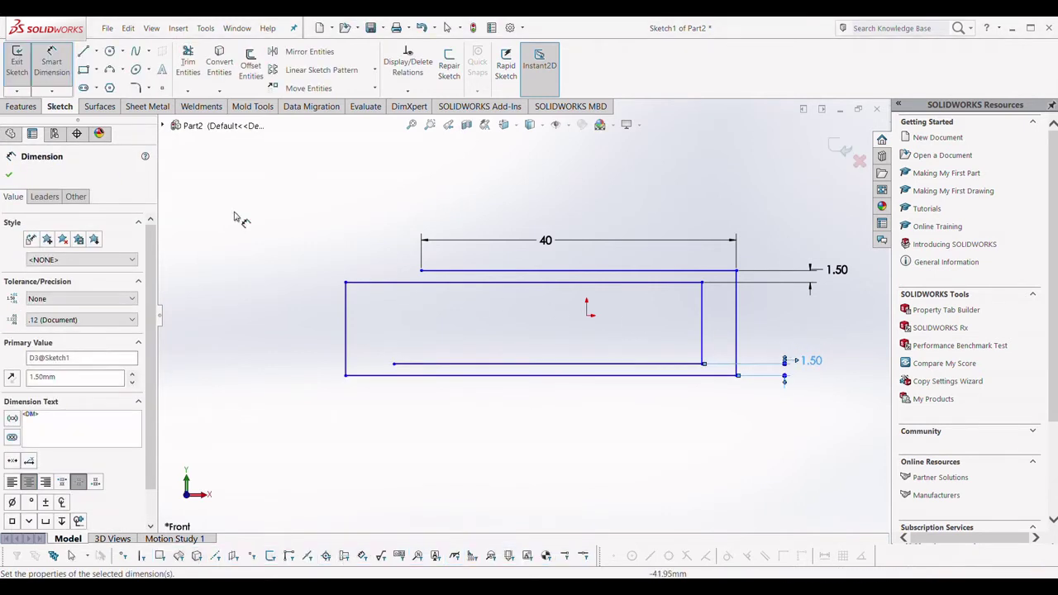
# Sketch a circle of about 5.92 mm radius centred on the left vertical line's midpoint and passing through that line's upper endpoint
pyautogui.click(108, 53)
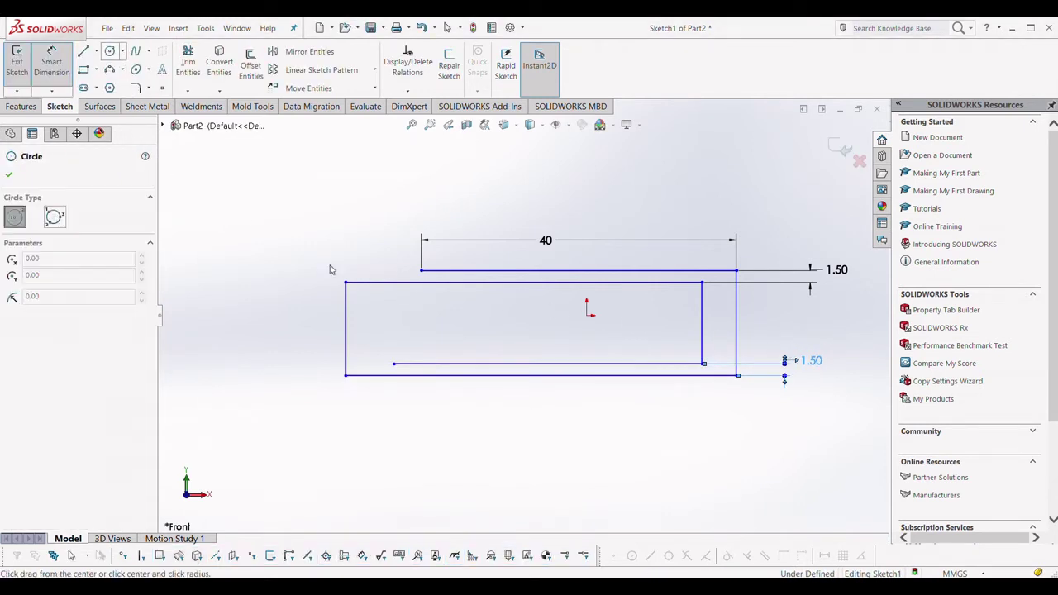
pyautogui.click(346, 329)
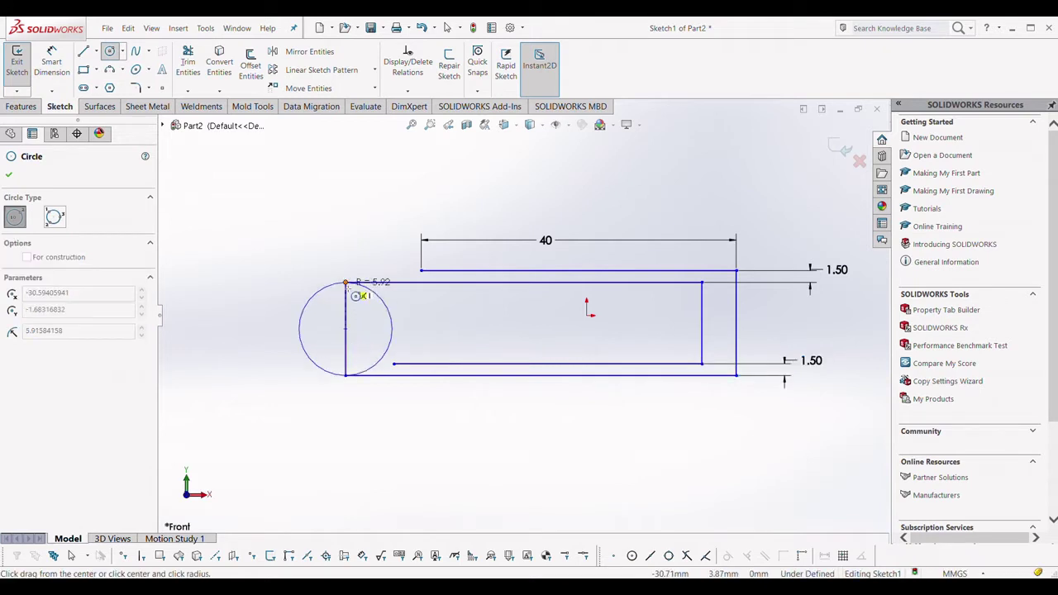
pyautogui.click(345, 283)
pyautogui.press('Escape')
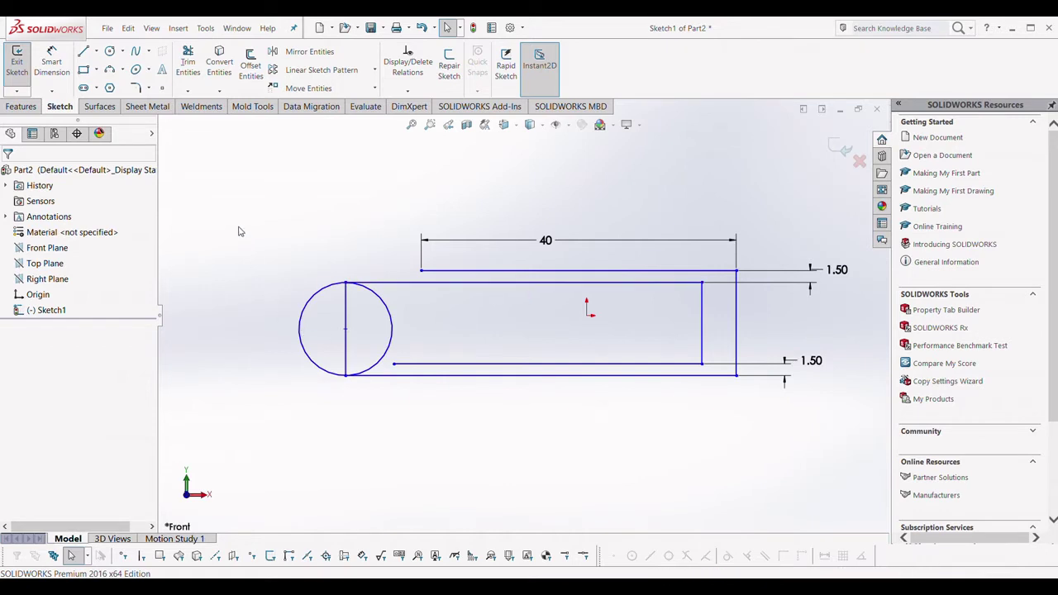
# Dimension the distance between the inner upper and inner lower horizontal lines as 5 mm
pyautogui.click(51, 62)
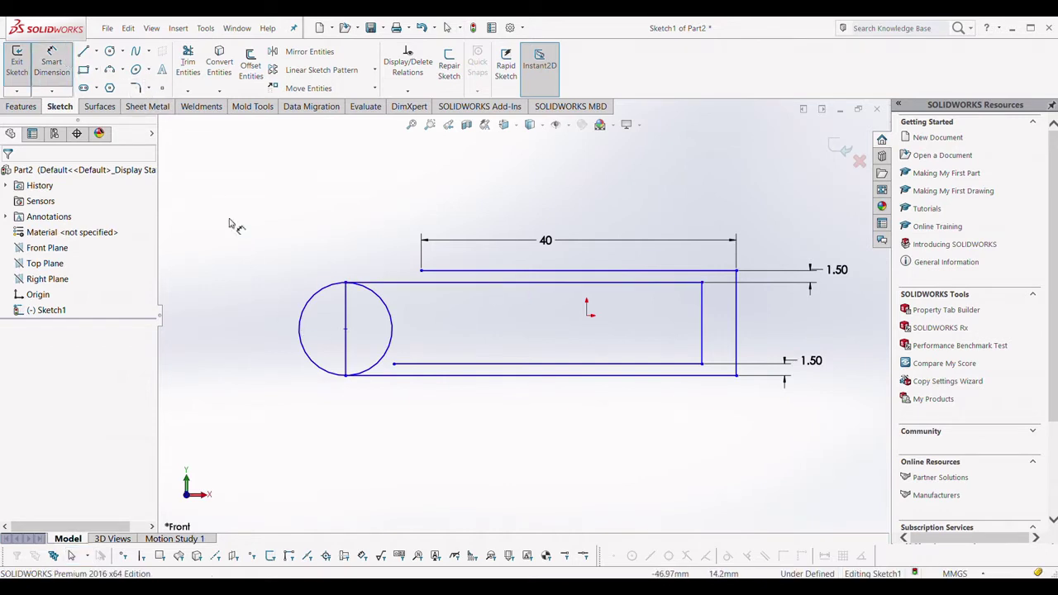
pyautogui.click(438, 282)
pyautogui.click(463, 364)
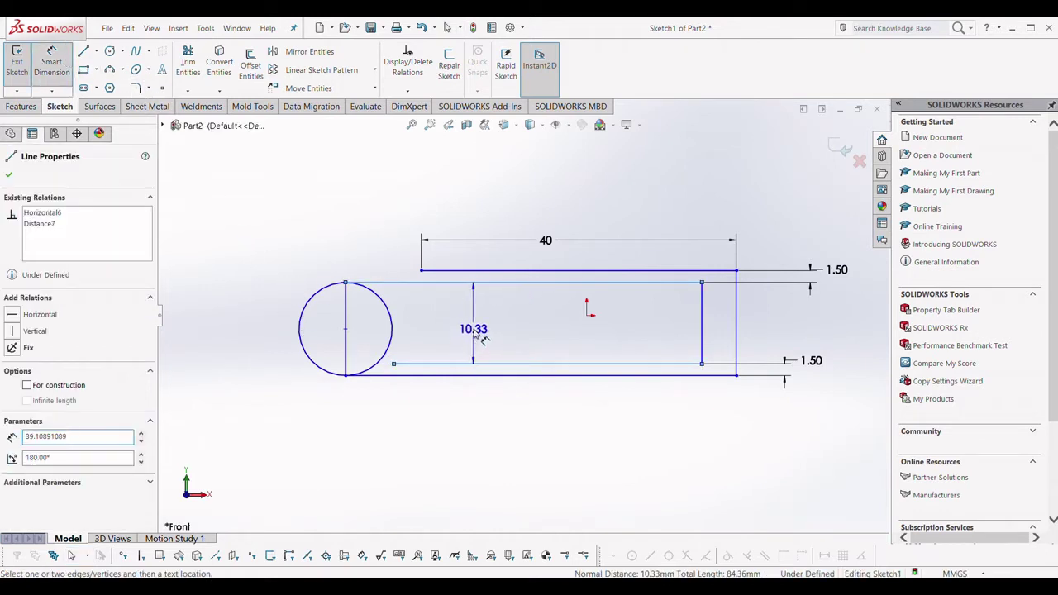
pyautogui.click(473, 329)
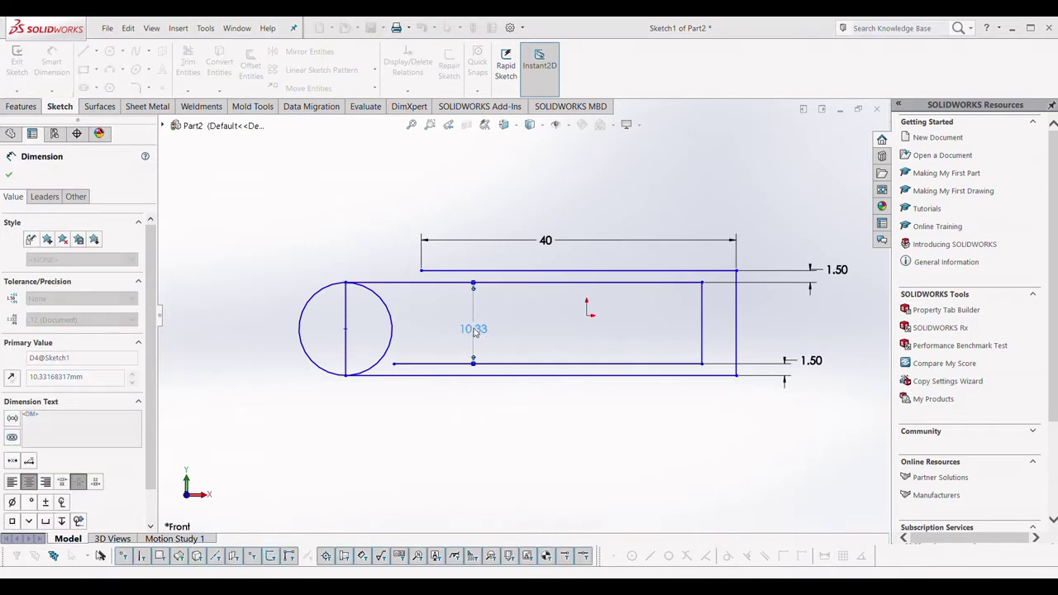
pyautogui.write('5')
pyautogui.press('Return')
pyautogui.scroll(-3, 438, 328)
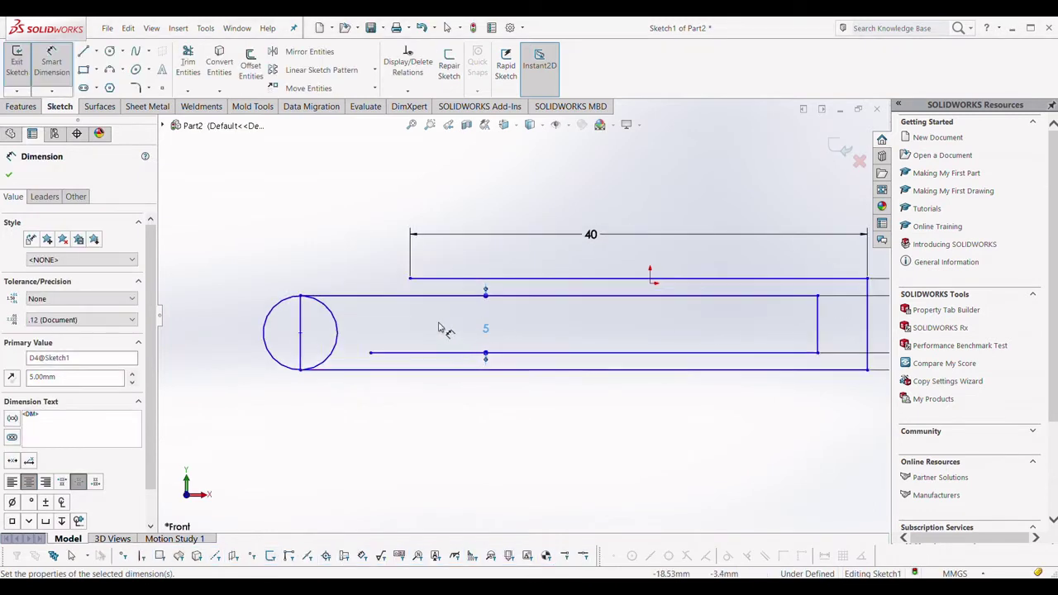
pyautogui.click(410, 280)
pyautogui.click(265, 331)
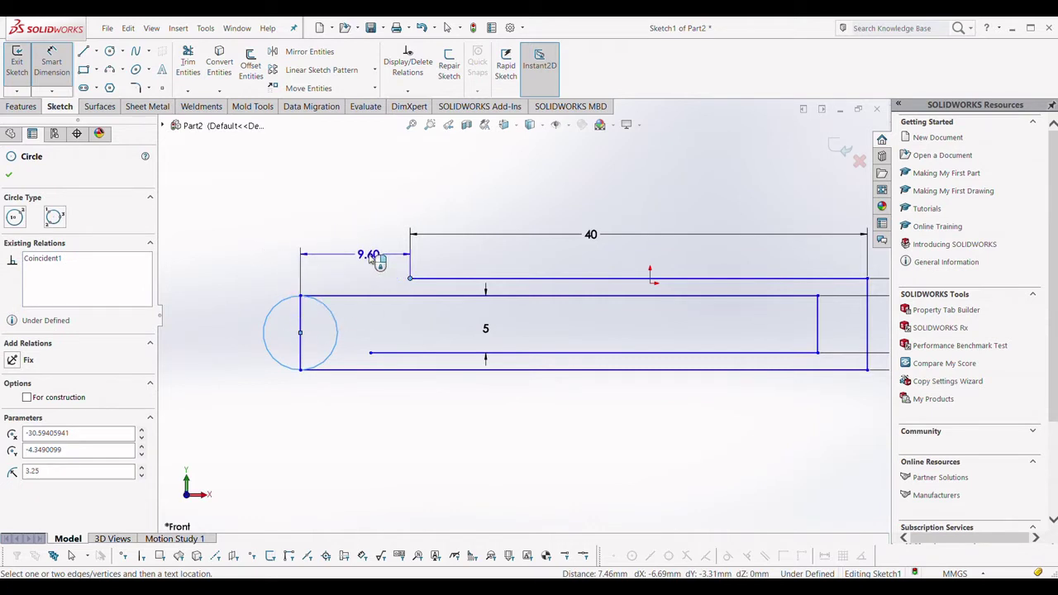
pyautogui.press('Escape')
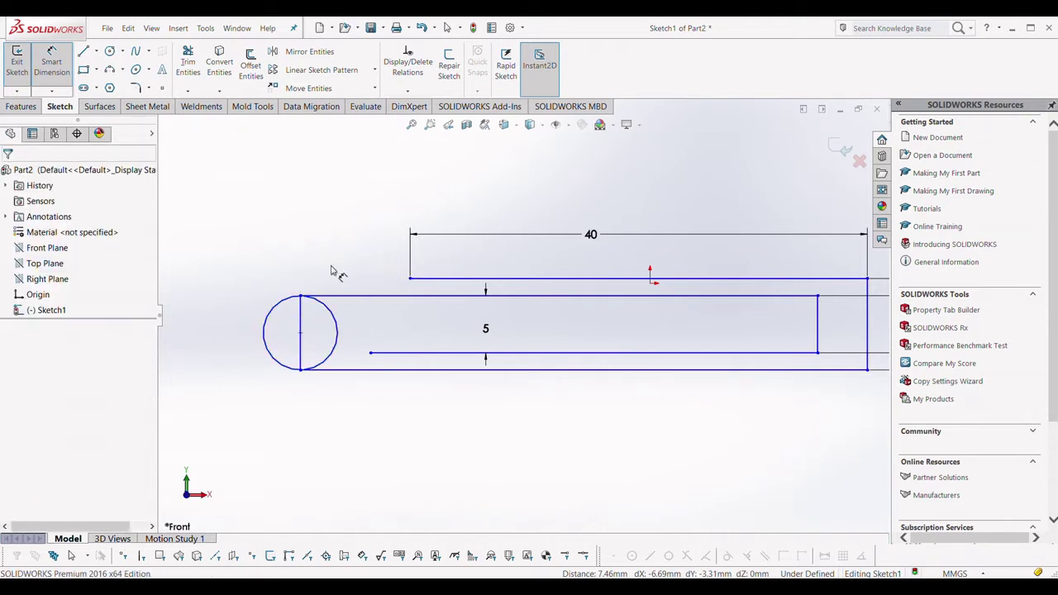
# Try to place a sketch point on the left side of the circle, and delete the misplaced point
pyautogui.click(162, 91)
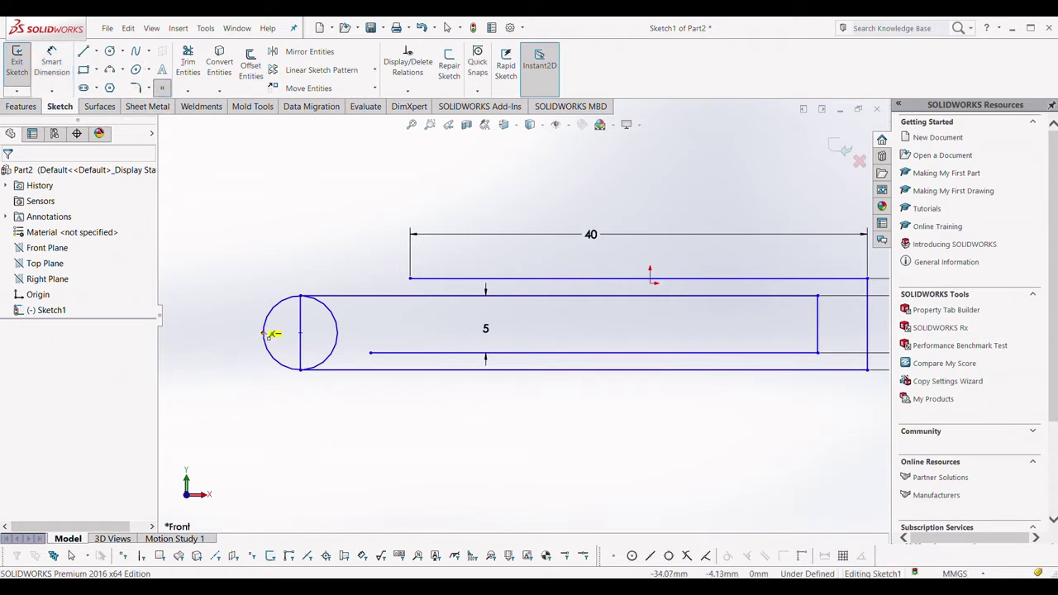
pyautogui.click(266, 335)
pyautogui.press('Escape')
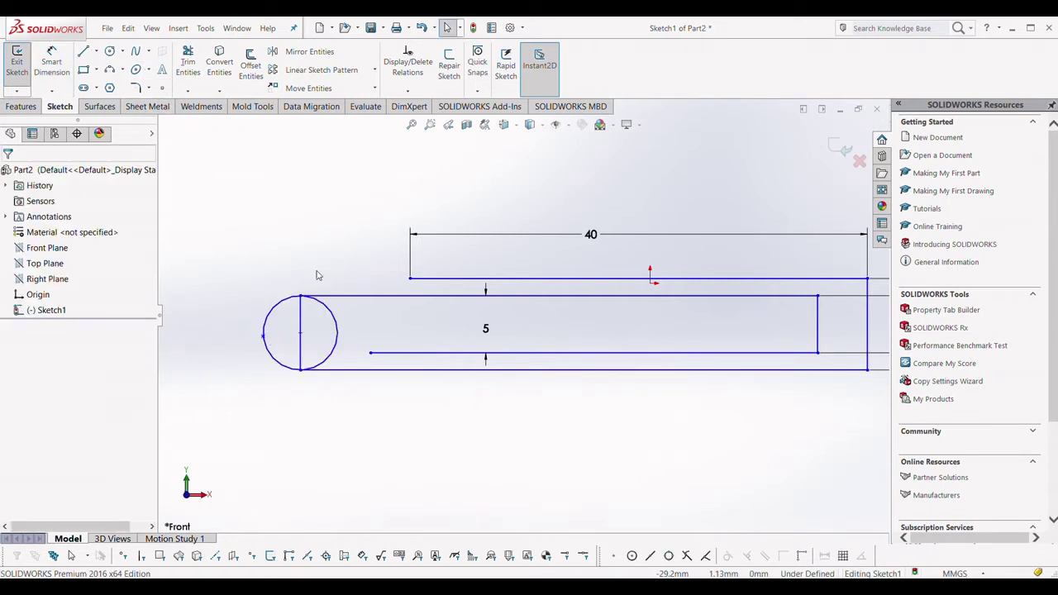
pyautogui.scroll(-4, 272, 350)
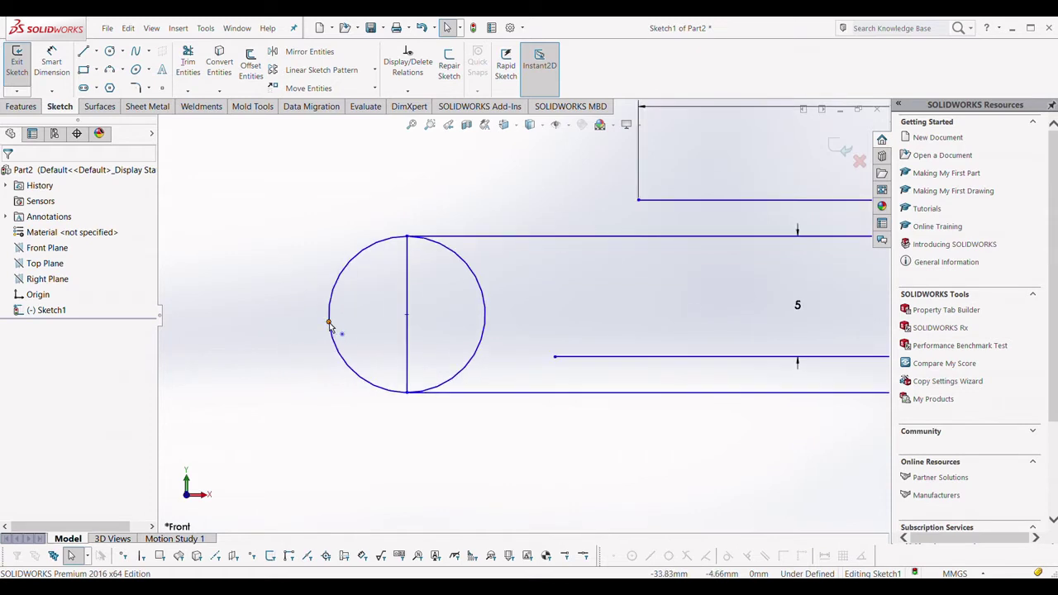
pyautogui.click(330, 323)
pyautogui.press('Delete')
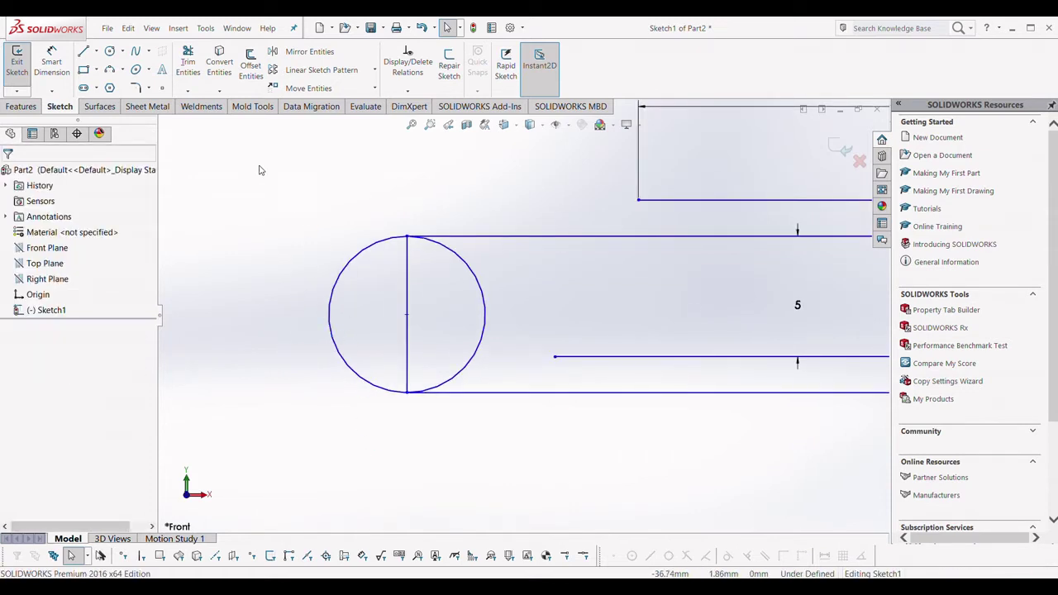
# Place a sketch point at the circle's leftmost position, level with its centre
pyautogui.click(162, 90)
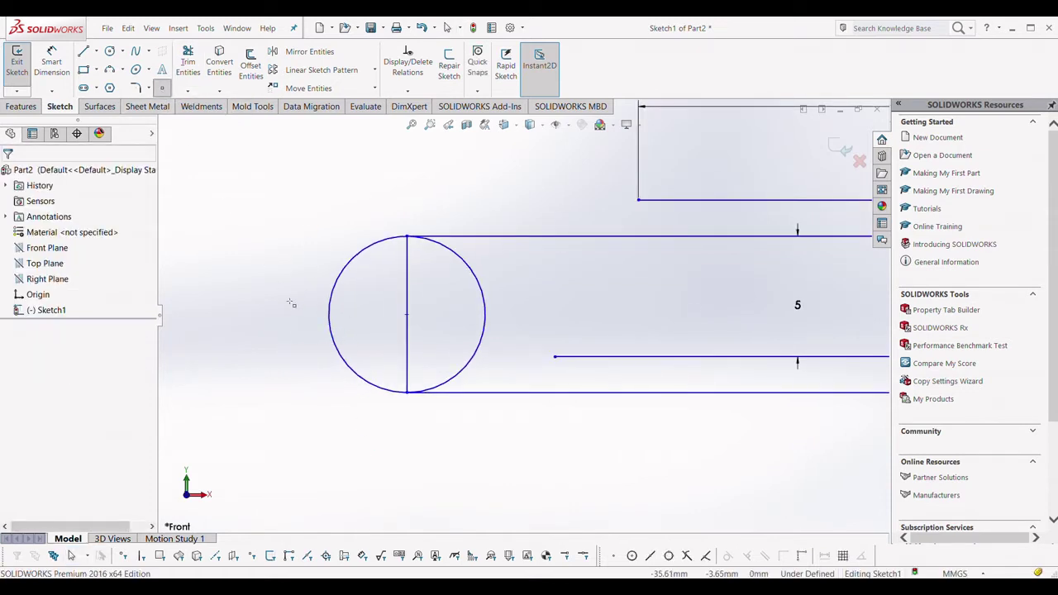
pyautogui.click(335, 317)
pyautogui.press('Escape')
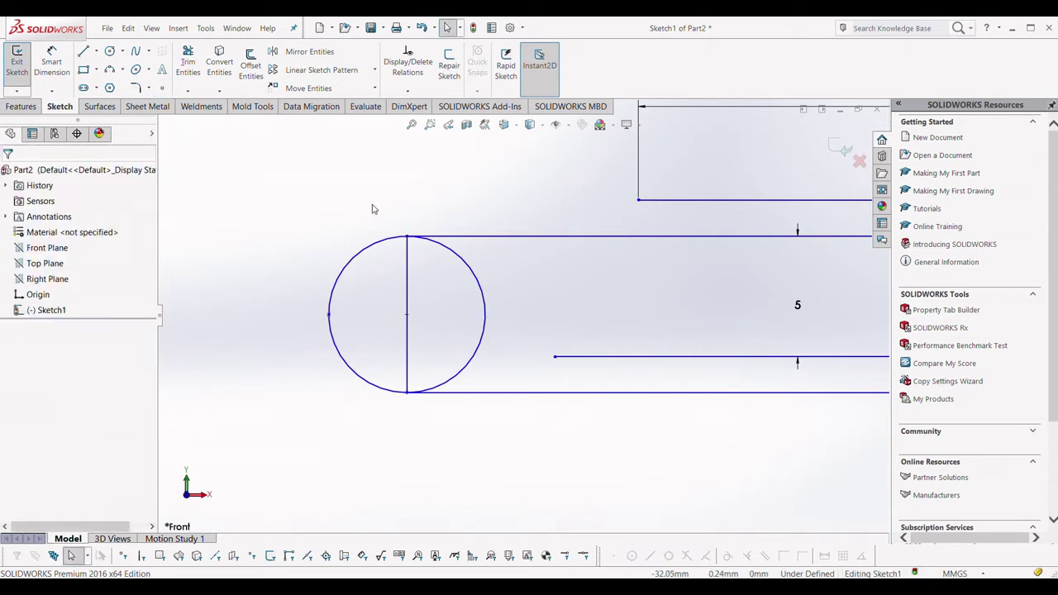
# Dimension the horizontal distance from the left circle's leftmost point to the left endpoint of the uppermost line as 10 mm
pyautogui.click(52, 63)
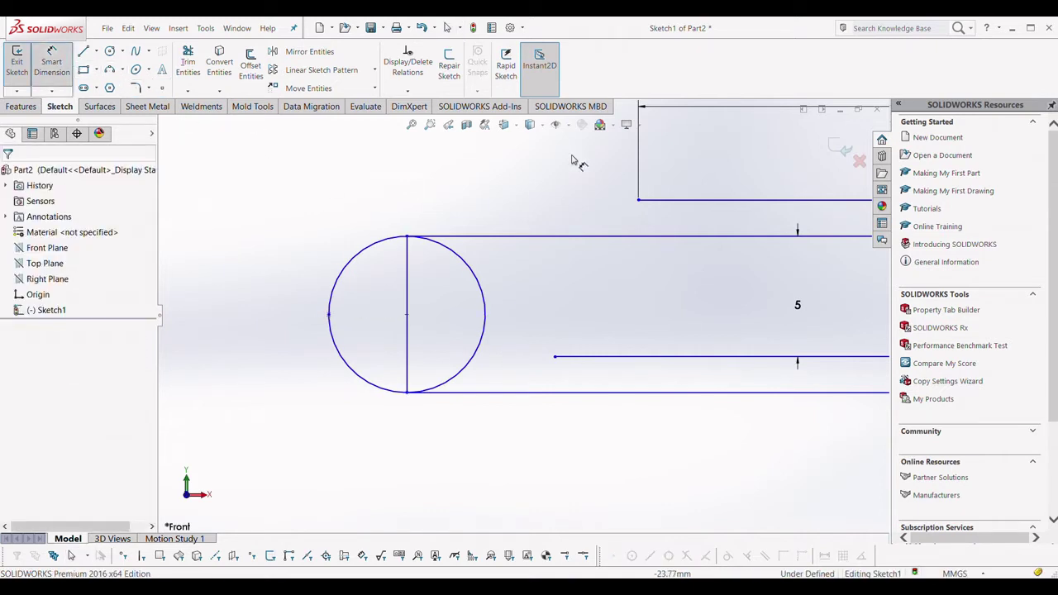
pyautogui.click(638, 200)
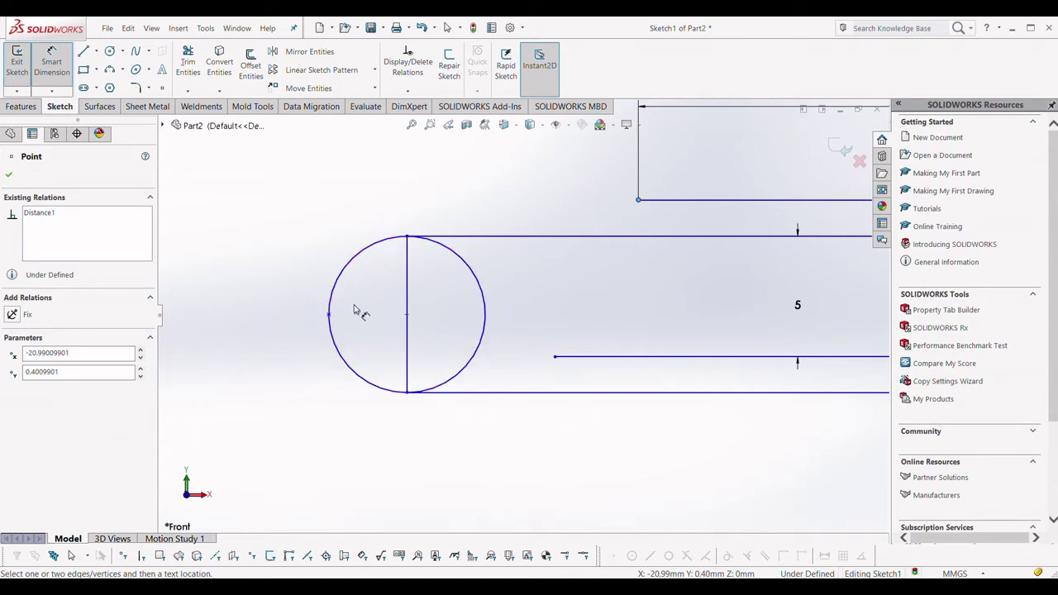
pyautogui.click(329, 315)
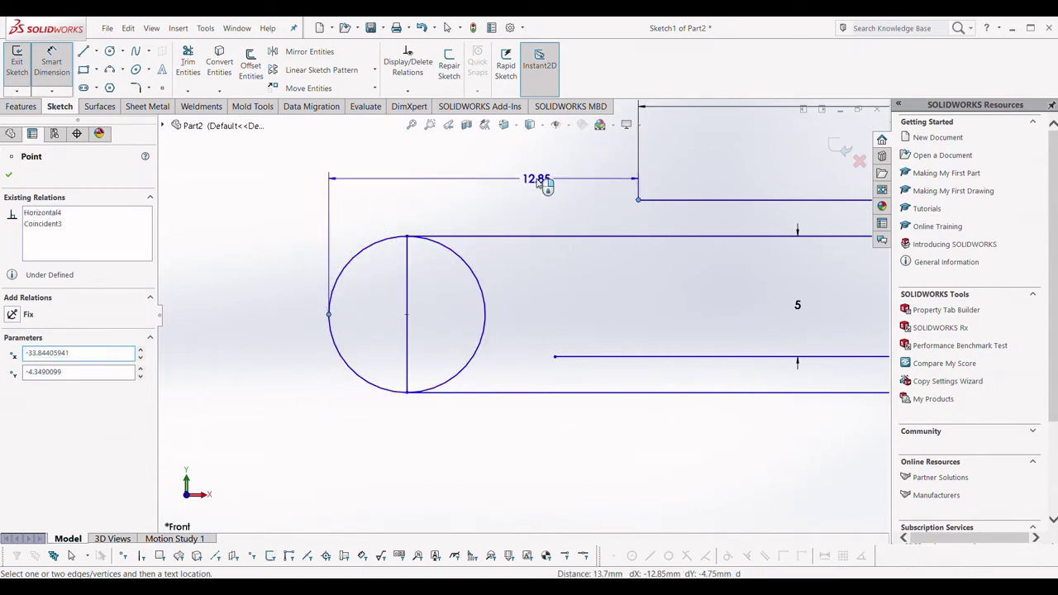
pyautogui.click(539, 182)
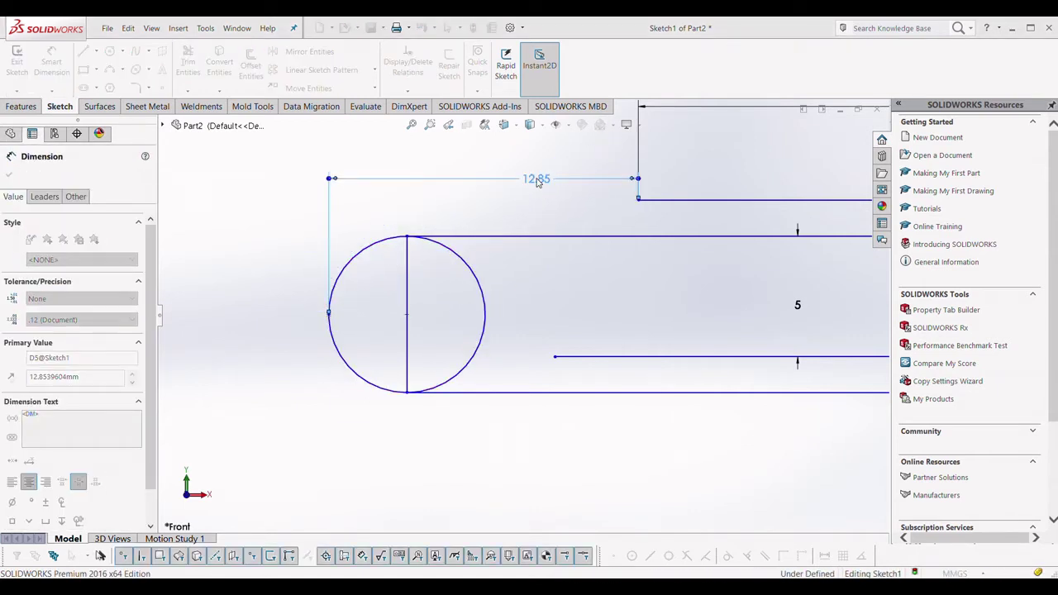
pyautogui.write('10')
pyautogui.press('Return')
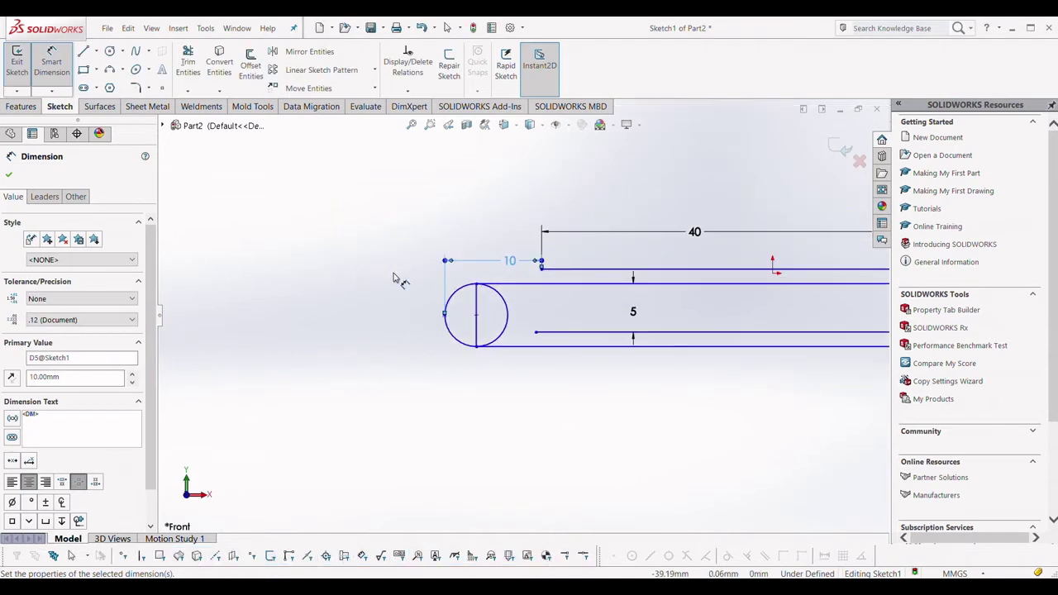
# Dimension the horizontal distance from the left circle's leftmost point to the left endpoint of the inner lower line as 10 mm
pyautogui.scroll(-4, 619, 359)
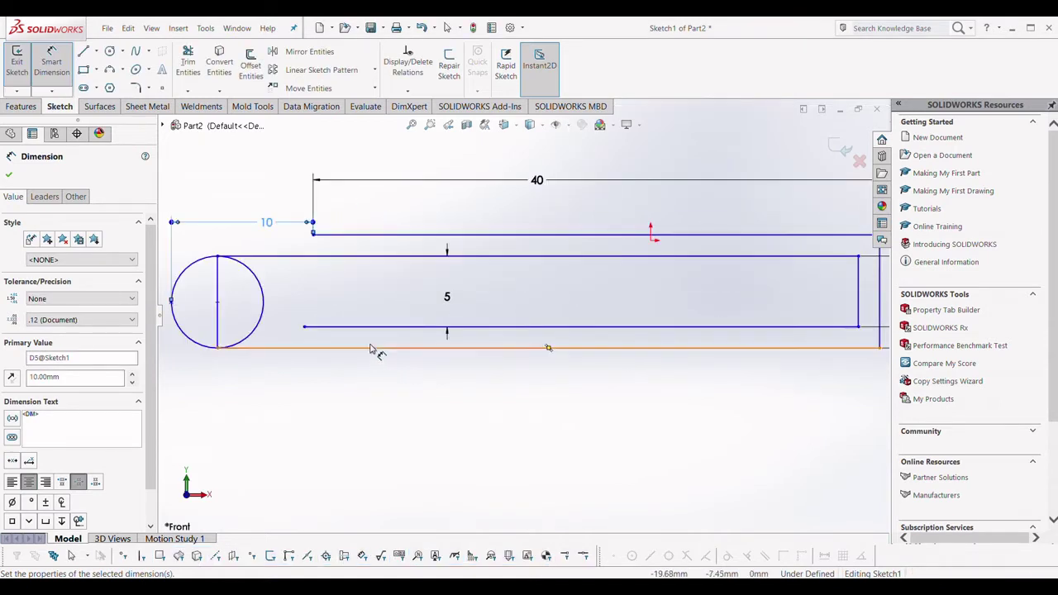
pyautogui.click(305, 327)
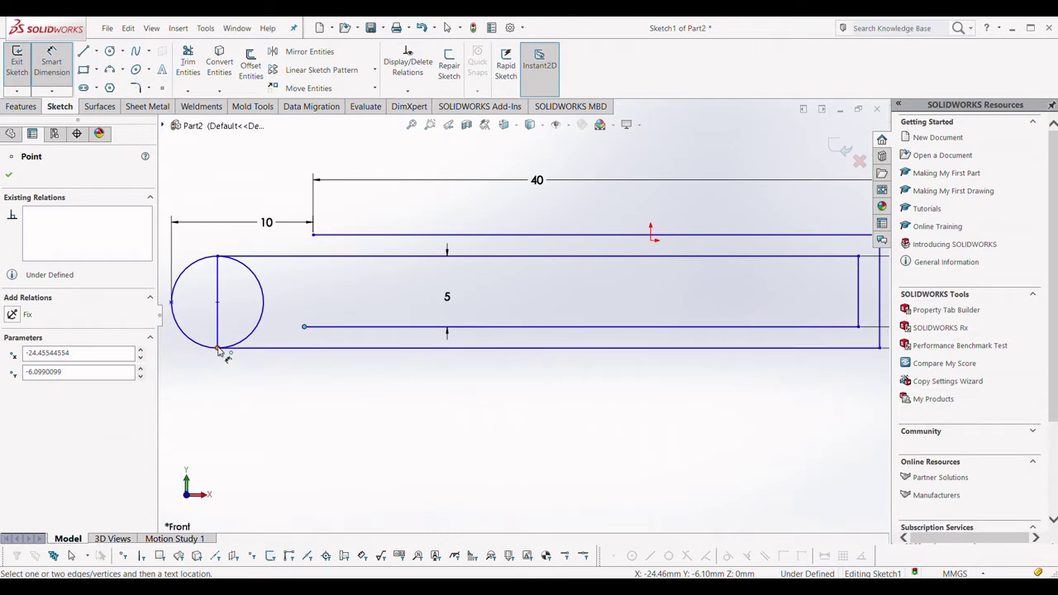
pyautogui.click(171, 303)
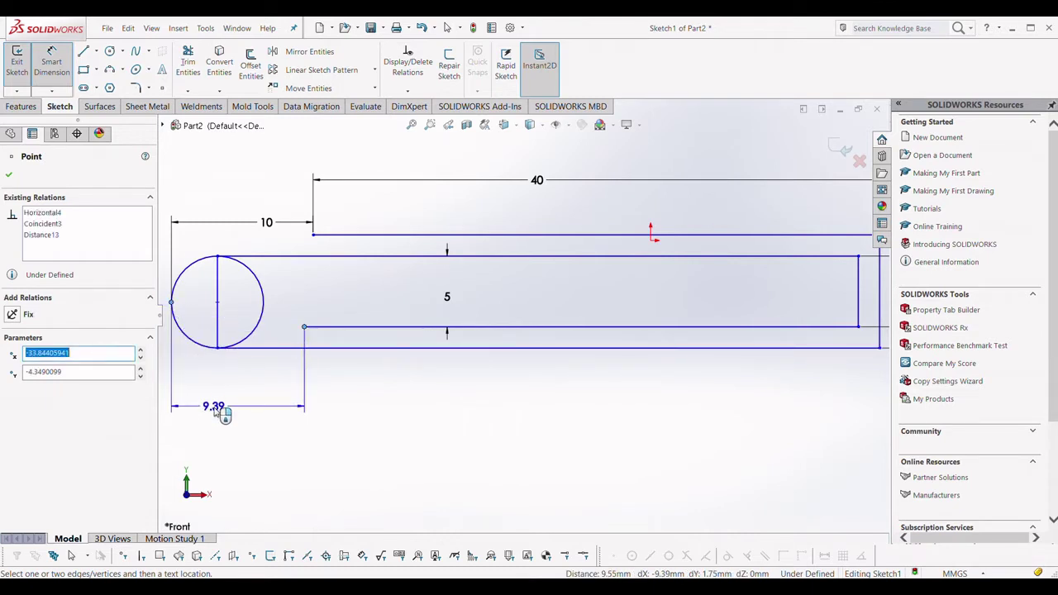
pyautogui.click(214, 410)
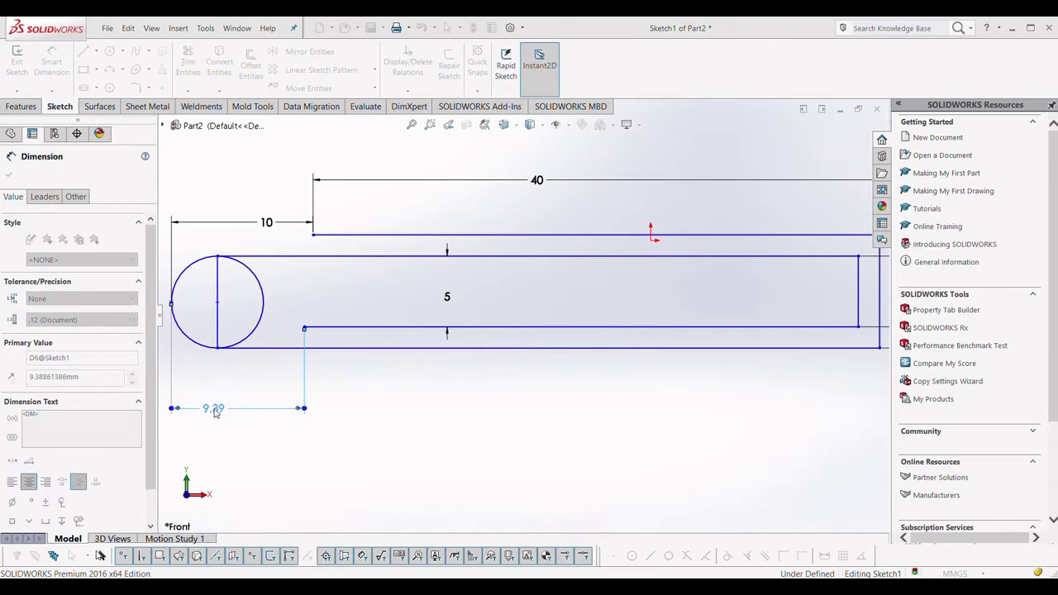
pyautogui.write('10.00mm')
pyautogui.press('Return')
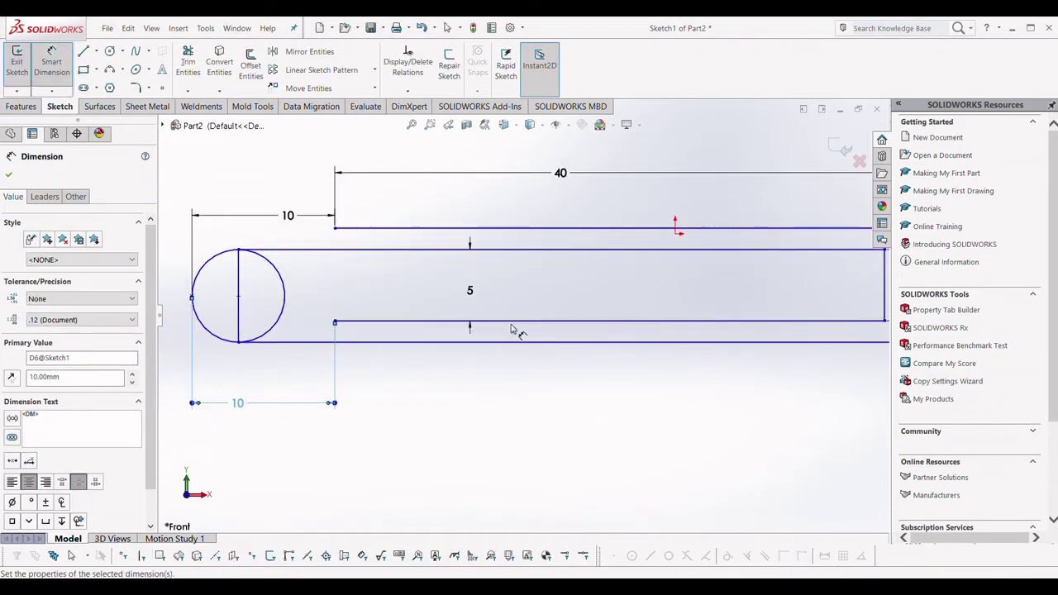
# Dimension the distance between the inner and outer vertical lines at the profile's right end as 5 mm
pyautogui.scroll(3, 512, 329)
pyautogui.scroll(-3, 625, 278)
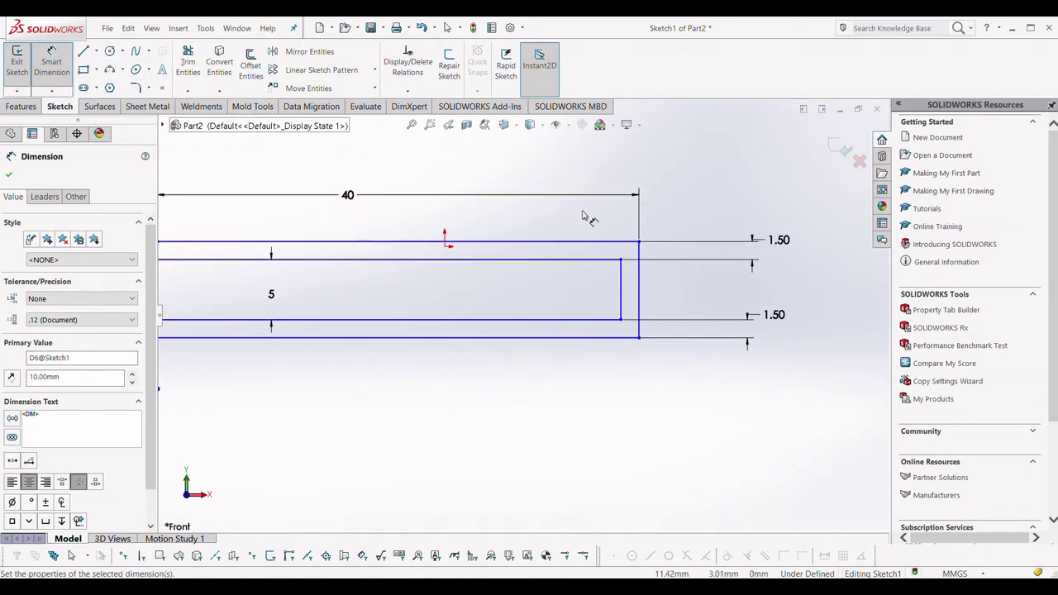
pyautogui.click(620, 291)
pyautogui.click(638, 291)
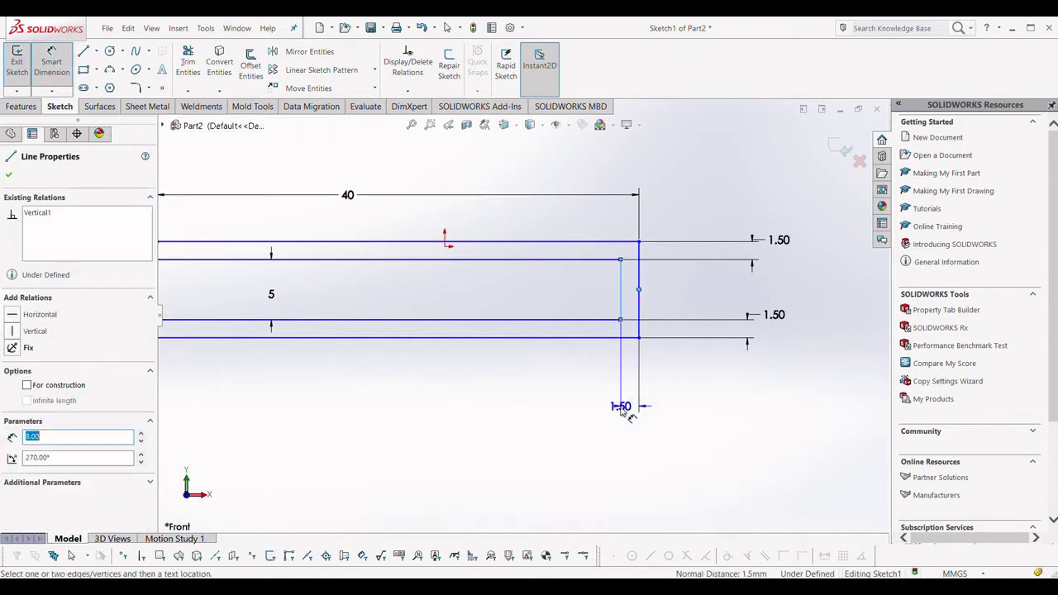
pyautogui.click(622, 411)
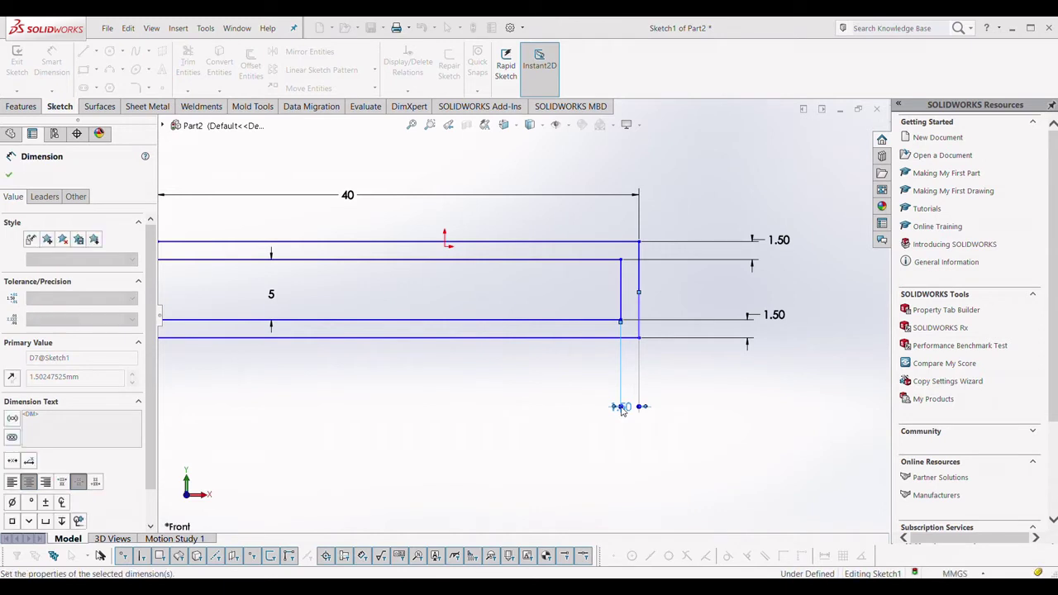
pyautogui.write('5')
pyautogui.press('Return')
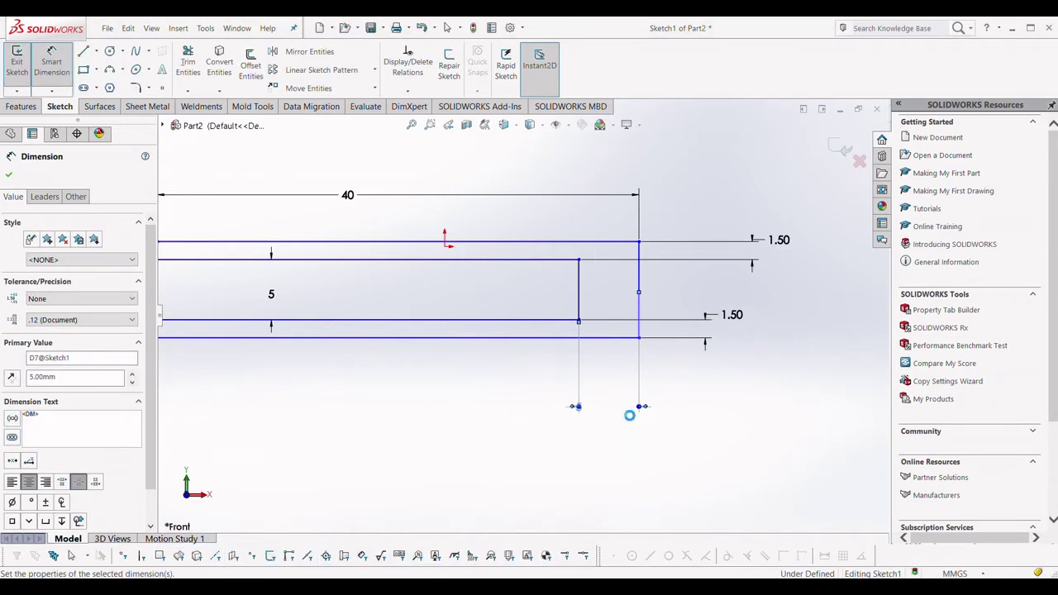
# Sketch circles of 2.5 mm and 4 mm radius centred on the midpoints of the inner and outer right vertical lines, respectively
pyautogui.click(109, 51)
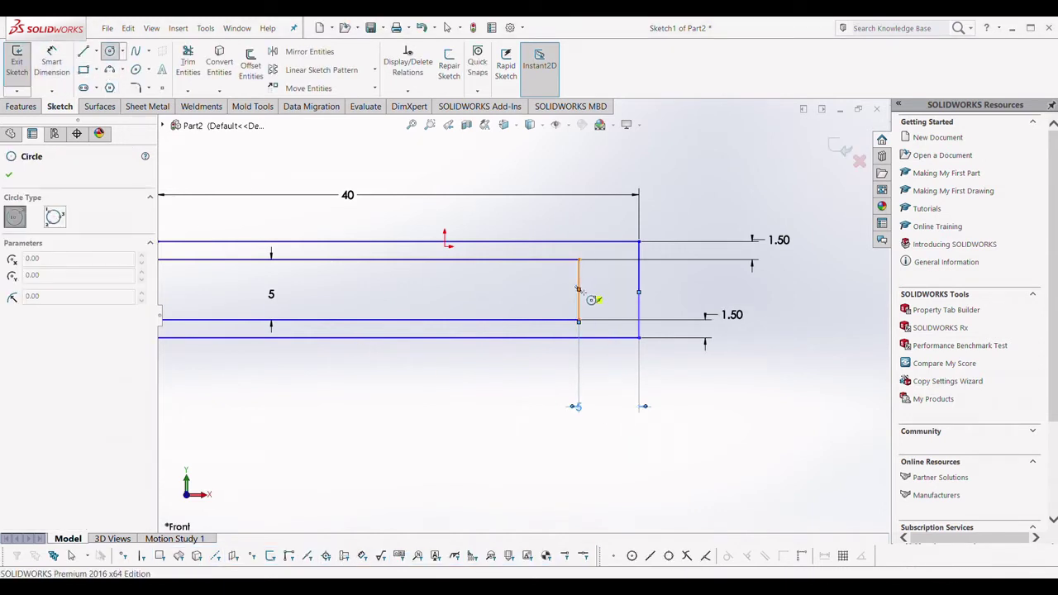
pyautogui.click(579, 290)
pyautogui.click(578, 259)
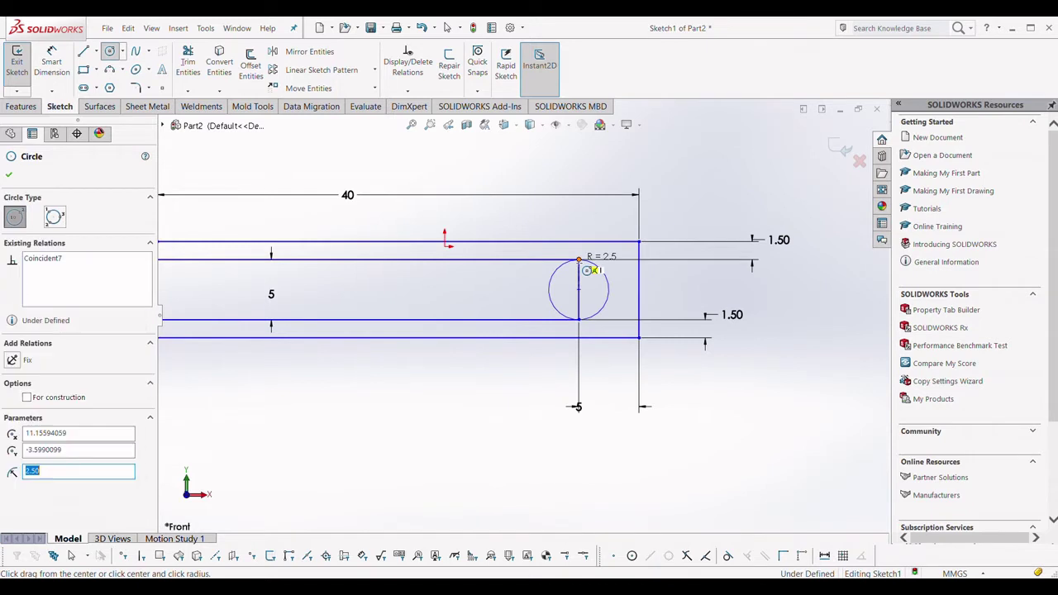
pyautogui.click(638, 289)
pyautogui.click(649, 246)
pyautogui.press('f')
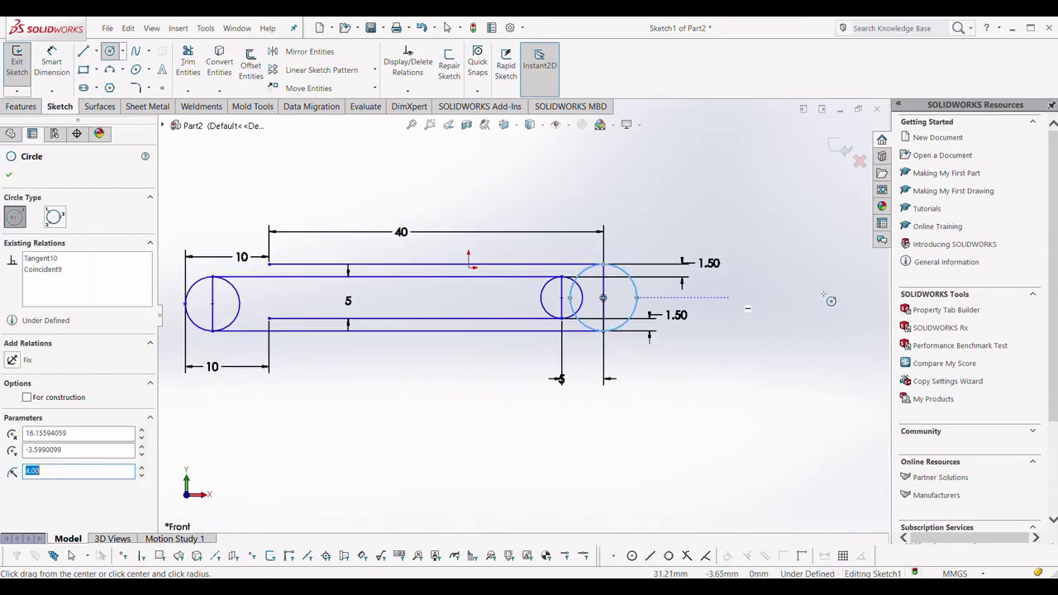
# Trim away the right half of the left circle and the vertical line through its centre, leaving a rounded left end
pyautogui.scroll(-2, 318, 339)
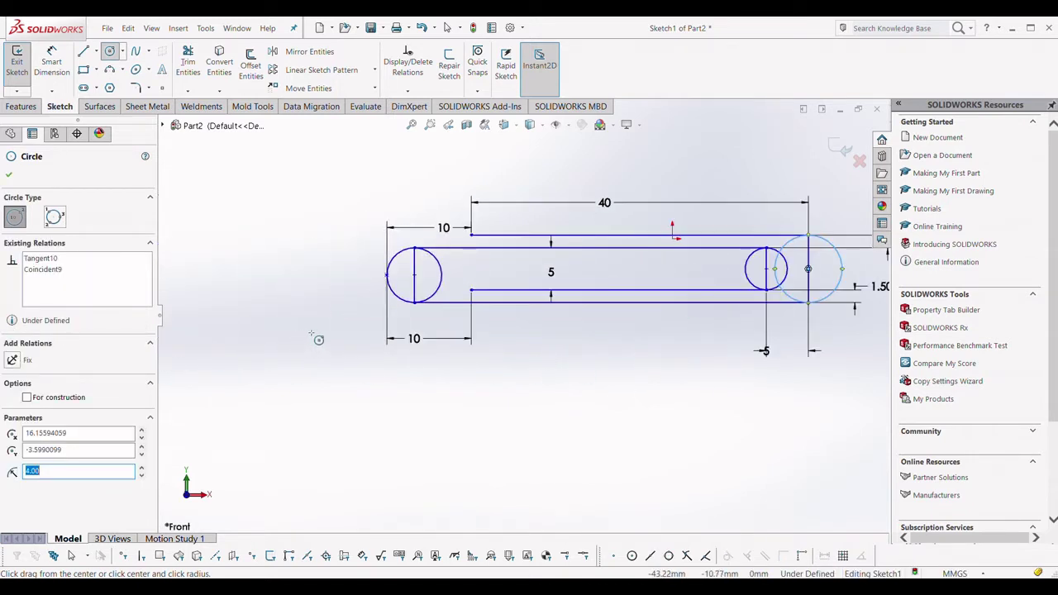
pyautogui.press('z')
pyautogui.scroll(-2, 682, 293)
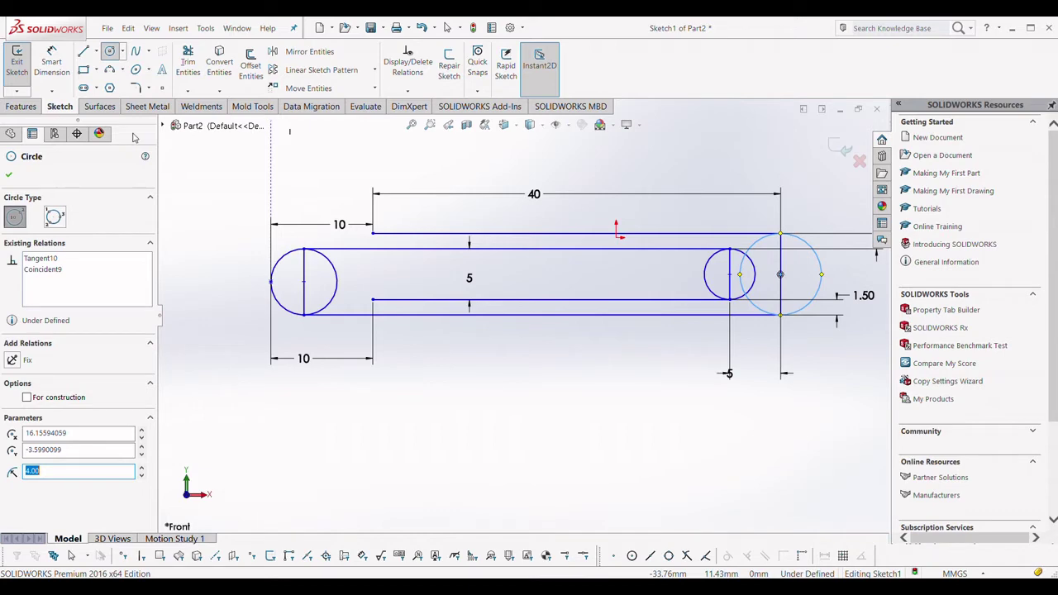
pyautogui.click(187, 62)
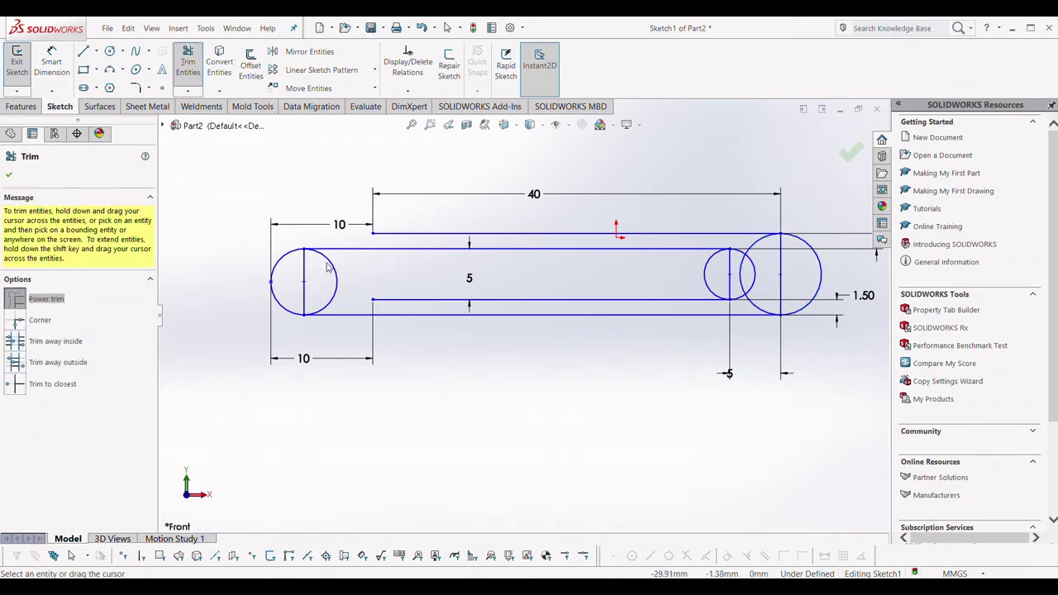
pyautogui.scroll(-2, 369, 272)
pyautogui.moveTo(396, 278); pyautogui.dragTo(348, 314)
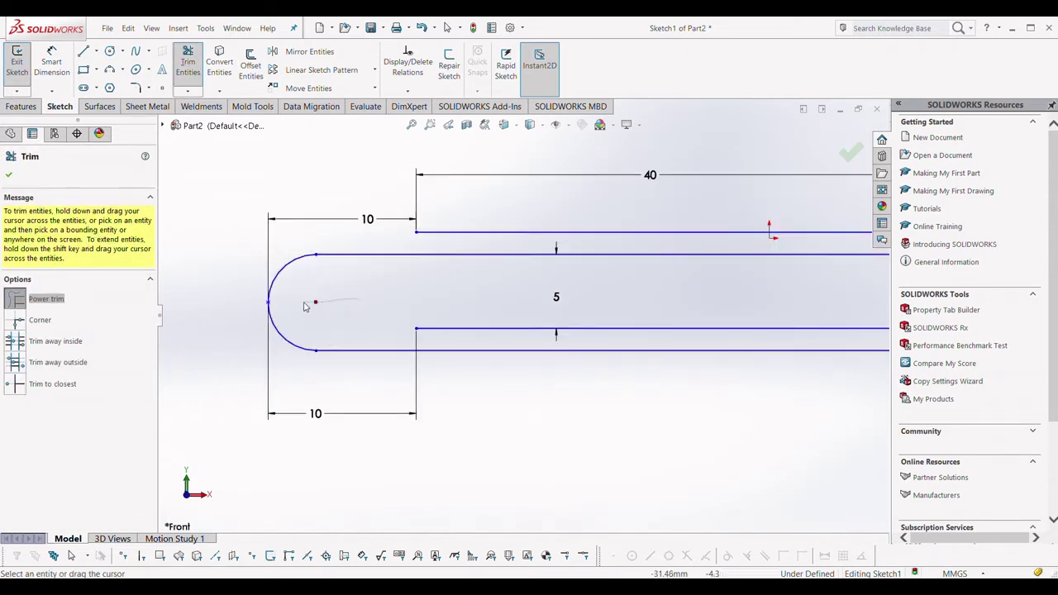
# Trim away the left halves of both right-end circles and the vertical lines through their centres, and exit the sketch
pyautogui.scroll(3, 306, 302)
pyautogui.scroll(-3, 750, 308)
pyautogui.scroll(-2, 750, 307)
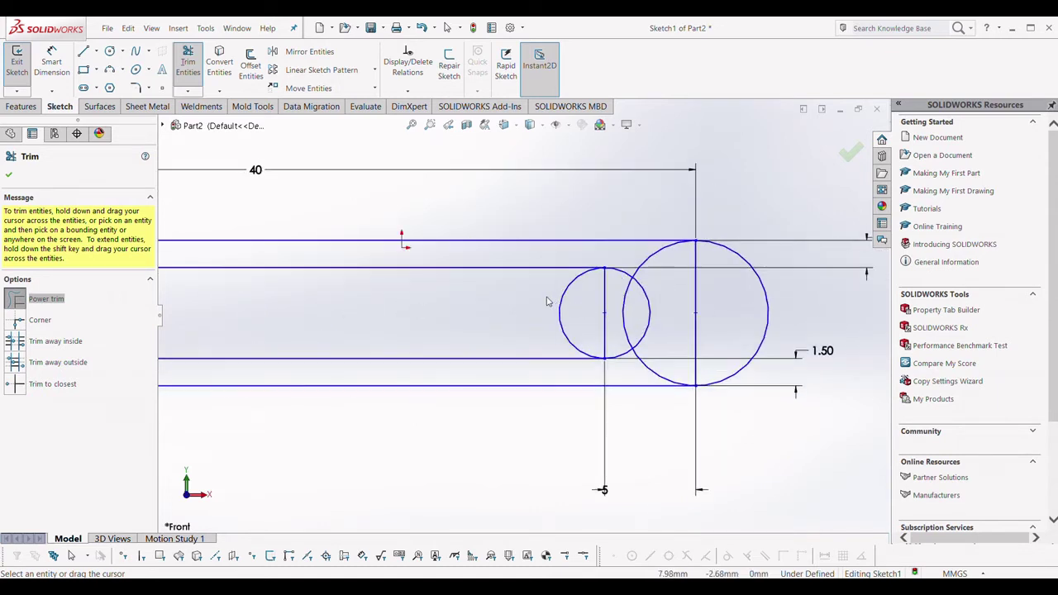
pyautogui.moveTo(547, 298)
pyautogui.mouseDown()
pyautogui.moveTo(606, 329)
pyautogui.moveTo(626, 322)
pyautogui.mouseUp()
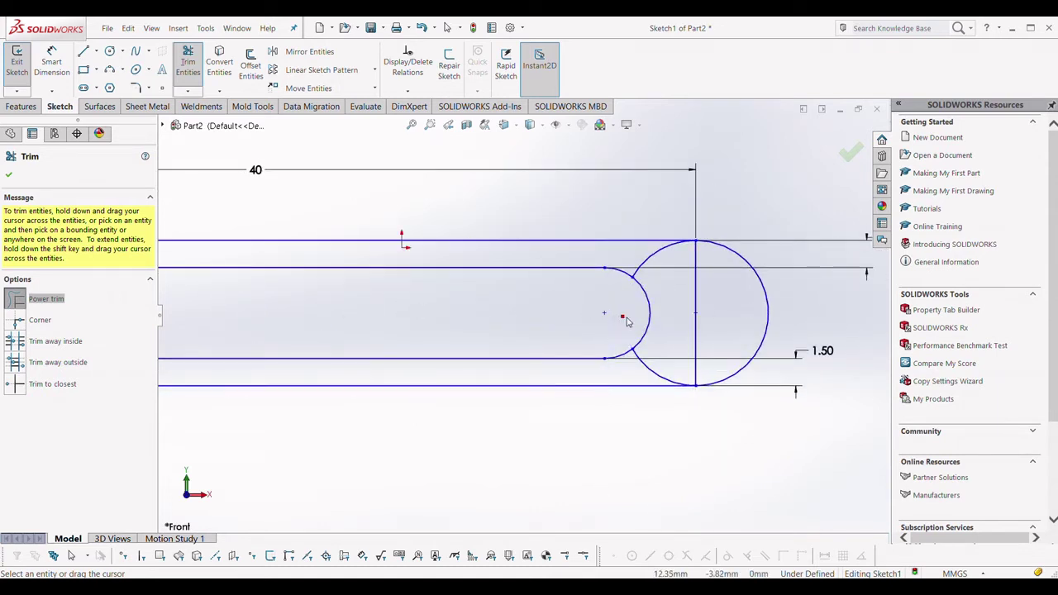
pyautogui.moveTo(630, 253); pyautogui.dragTo(662, 273)
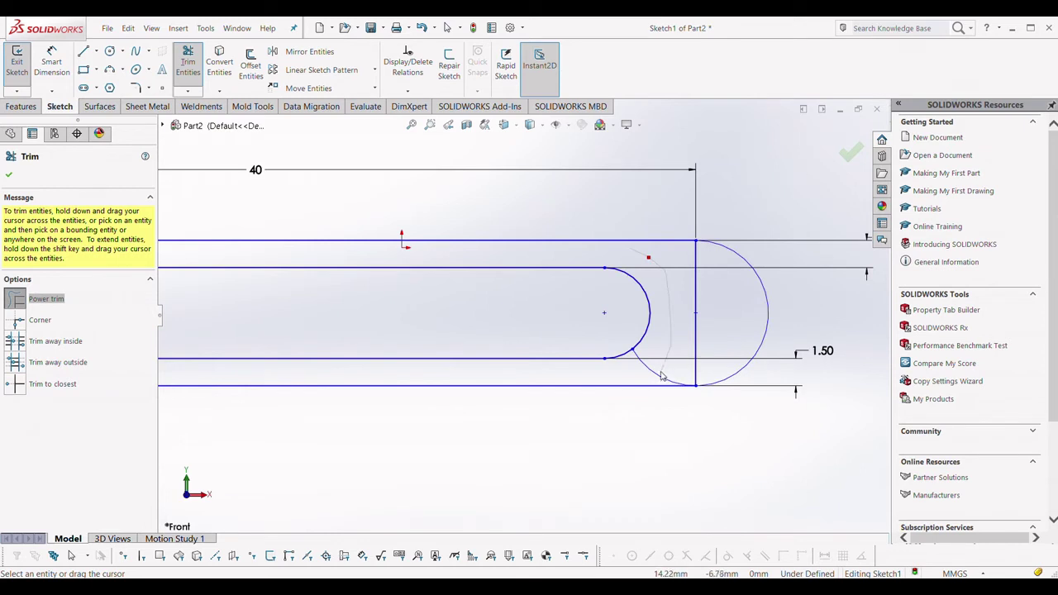
pyautogui.moveTo(659, 378)
pyautogui.mouseDown()
pyautogui.moveTo(676, 343)
pyautogui.moveTo(708, 341)
pyautogui.mouseUp()
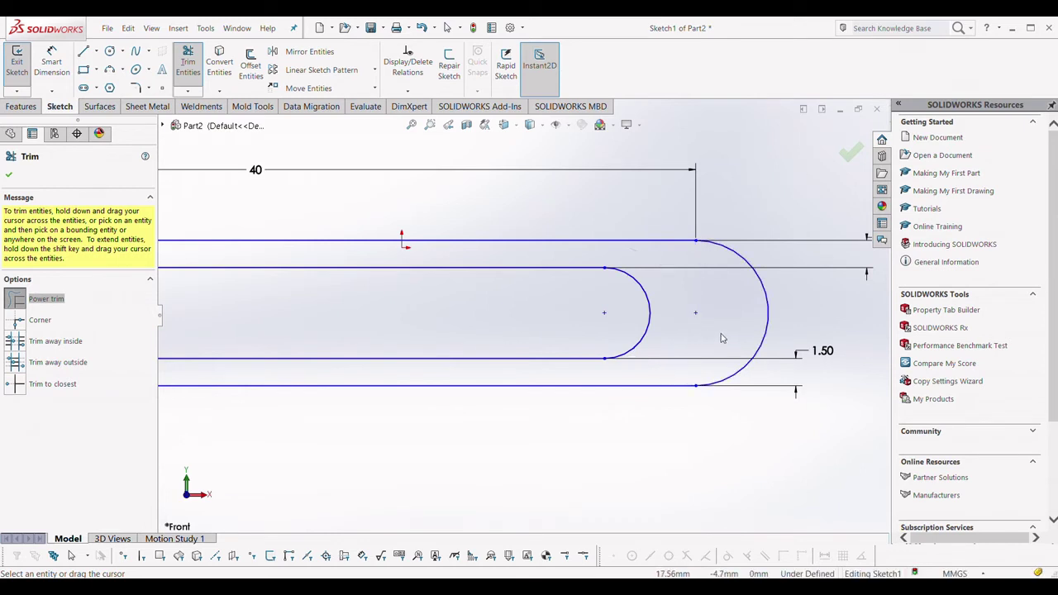
pyautogui.scroll(5, 717, 339)
pyautogui.scroll(-3, 349, 330)
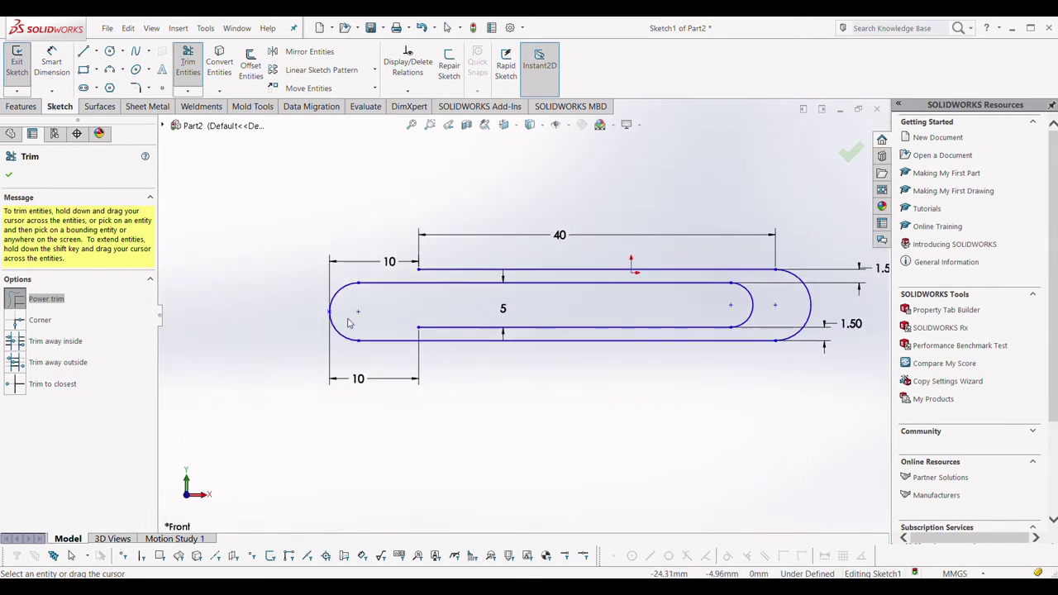
pyautogui.click(8, 174)
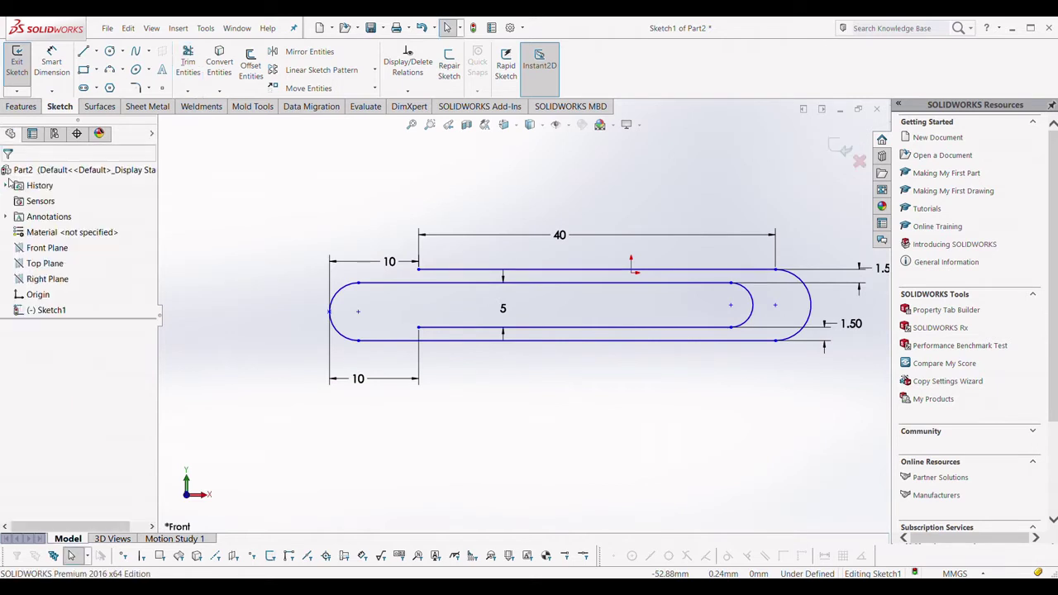
pyautogui.click(846, 149)
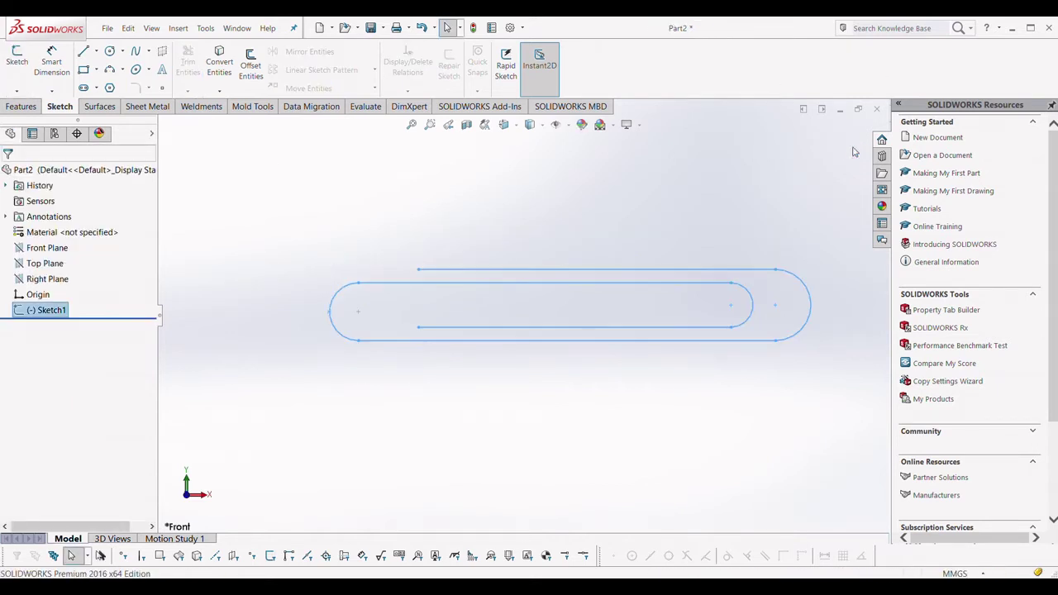
pyautogui.click(27, 73)
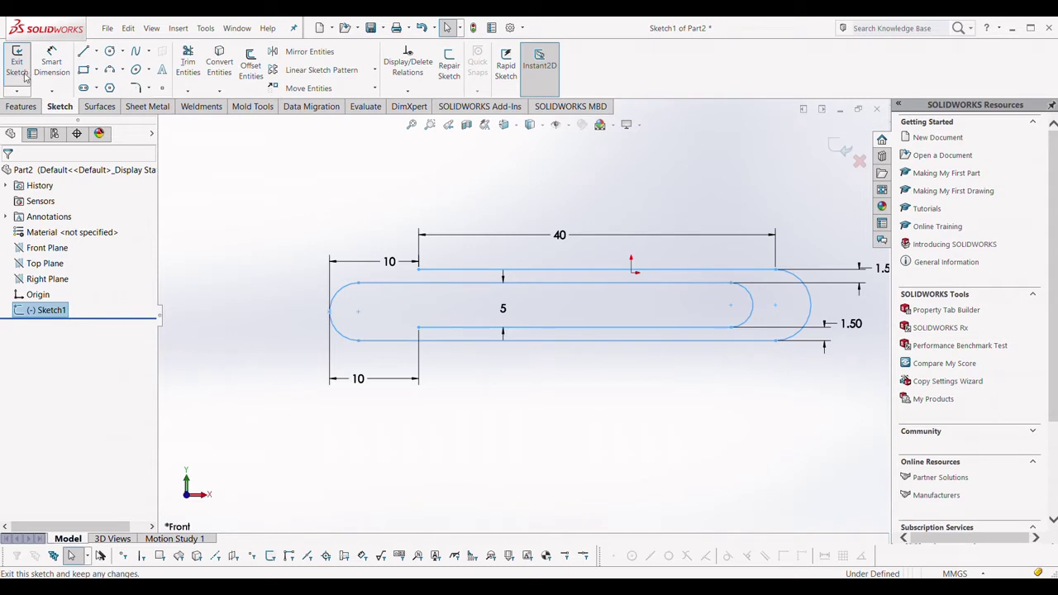
pyautogui.click(16, 64)
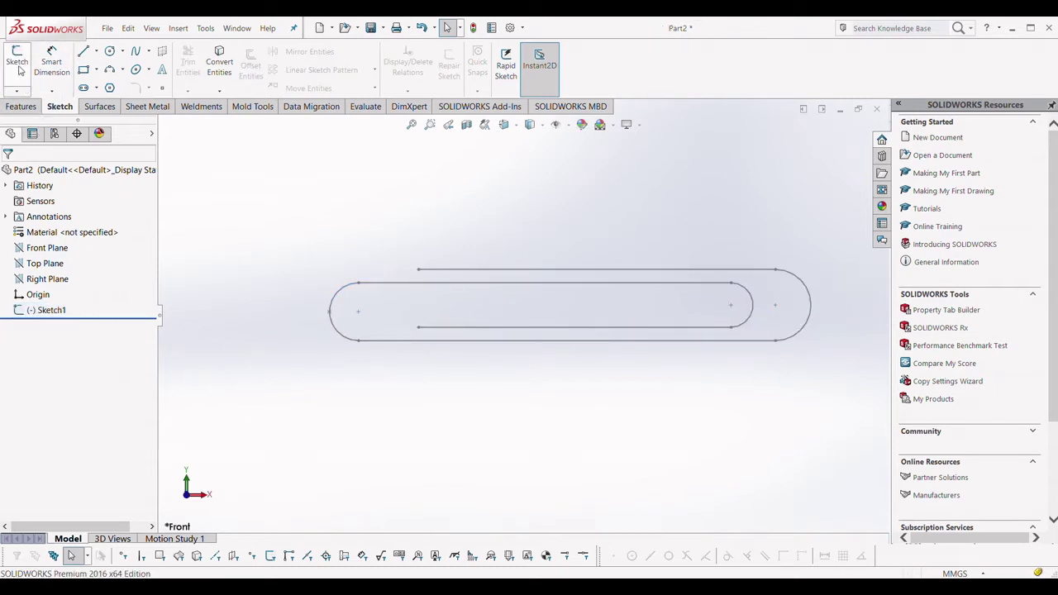
pyautogui.click(17, 65)
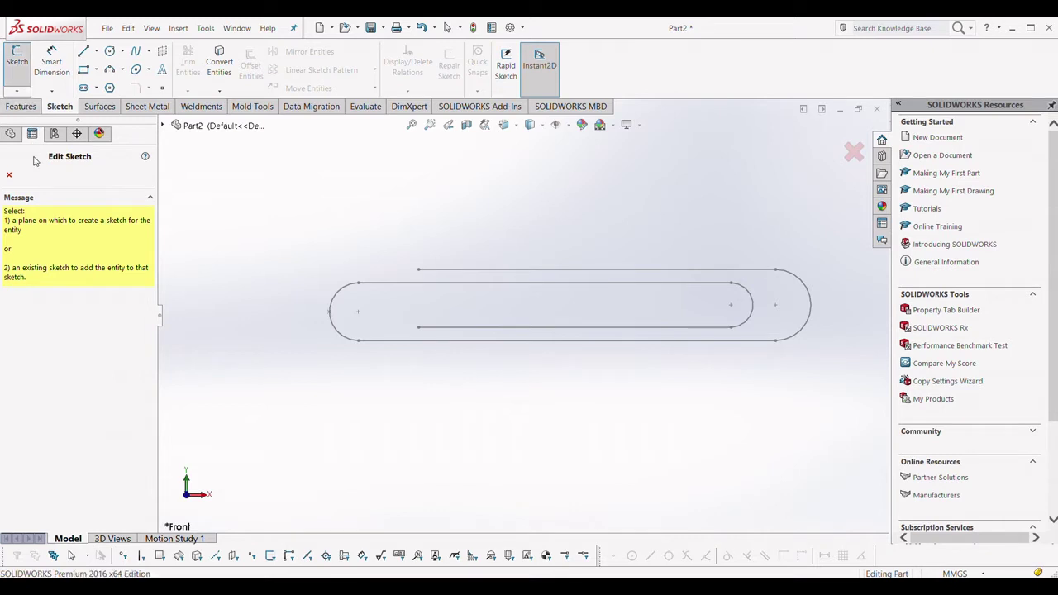
pyautogui.click(9, 176)
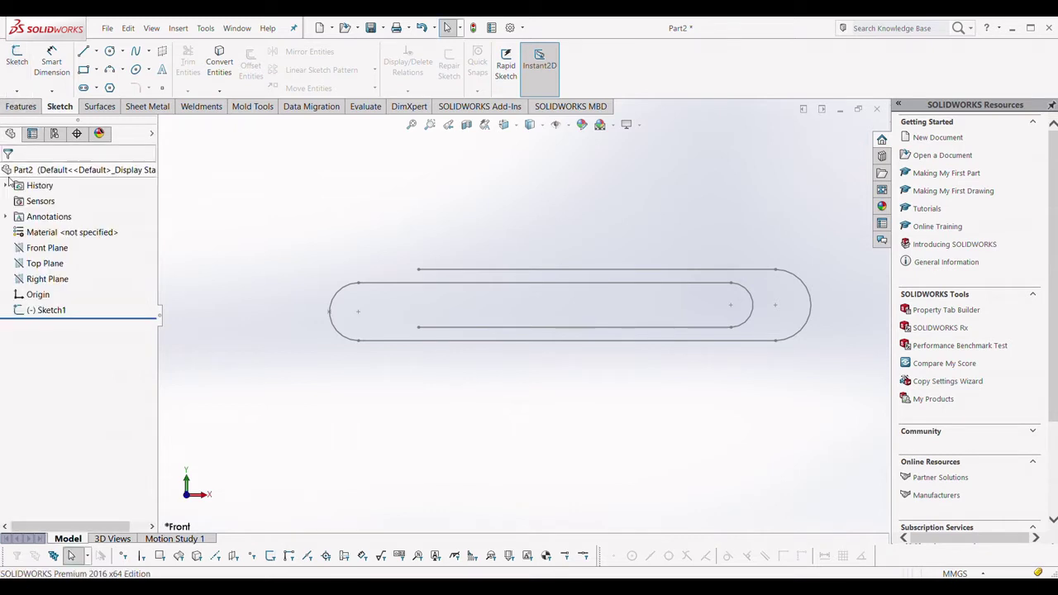
# Start a new sketch on the Right Plane and orient the view normal to it
pyautogui.click(47, 278)
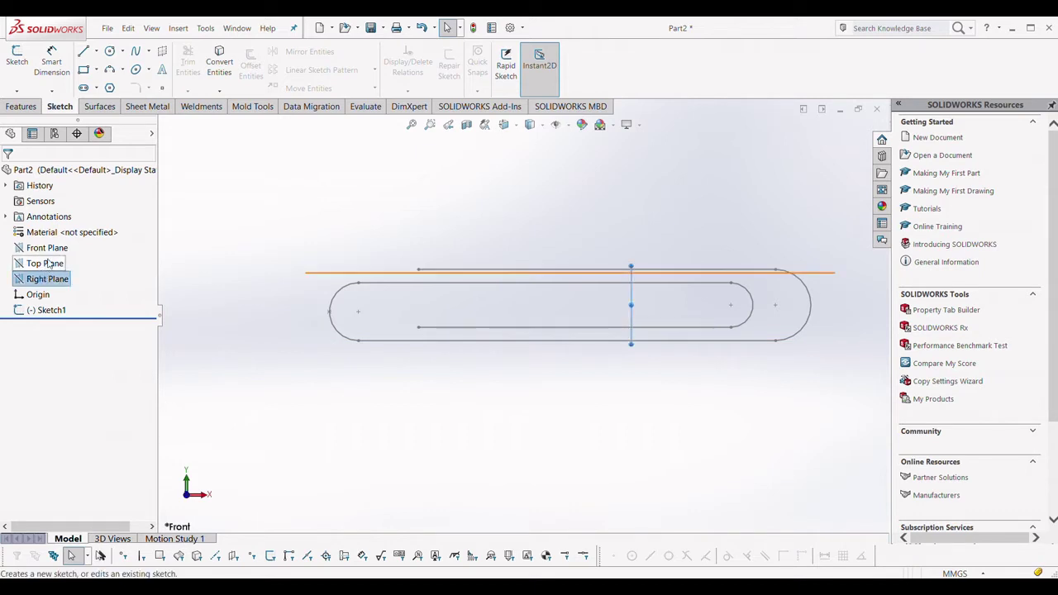
pyautogui.click(18, 64)
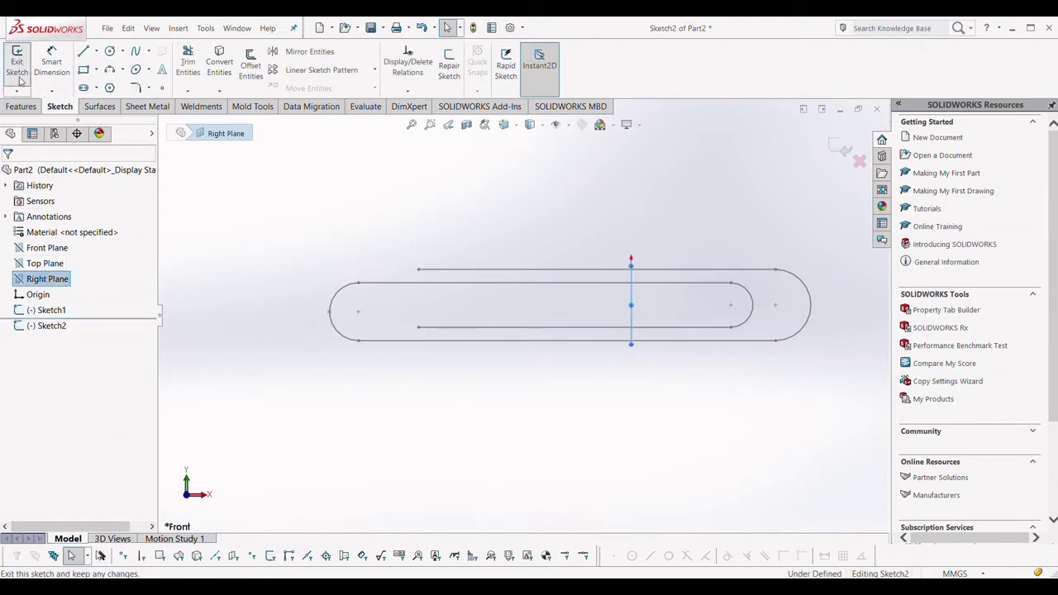
pyautogui.click(49, 325)
pyautogui.hotkey('ctrl', '8')
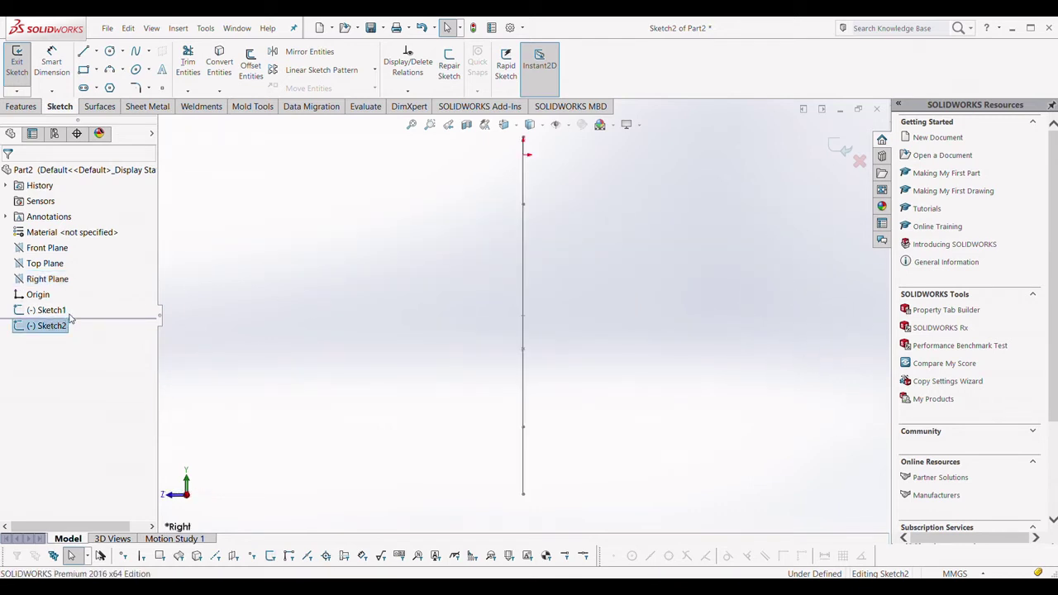
# Sketch a circle of about 0.45 mm radius in the Right Plane sketch, clear of the clip path
pyautogui.moveTo(580, 241)
pyautogui.mouseDown(button='middle')
pyautogui.moveTo(510, 246)
pyautogui.moveTo(519, 226)
pyautogui.mouseUp(button='middle')
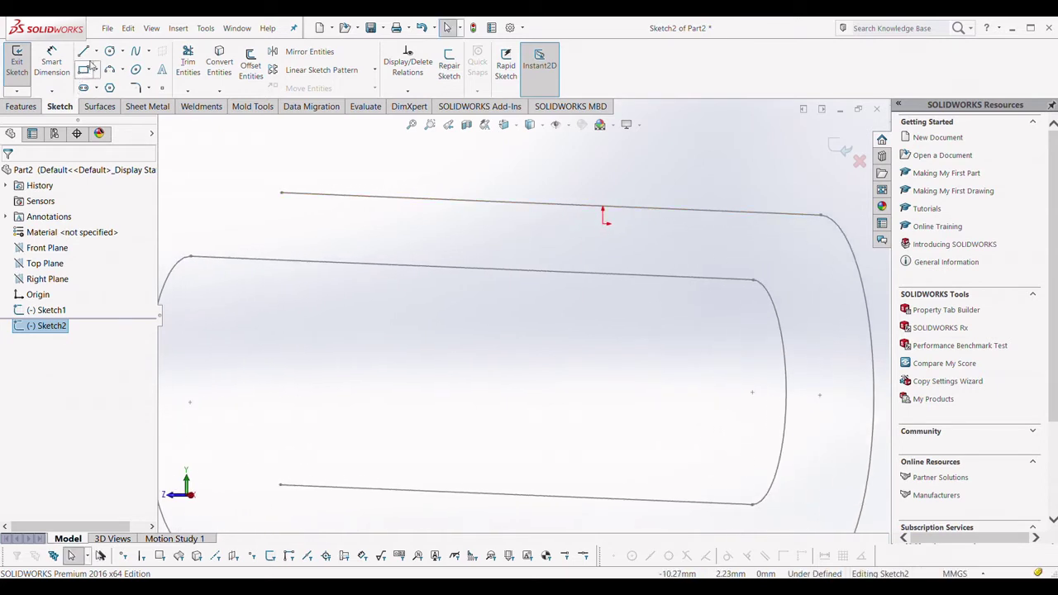
pyautogui.click(111, 52)
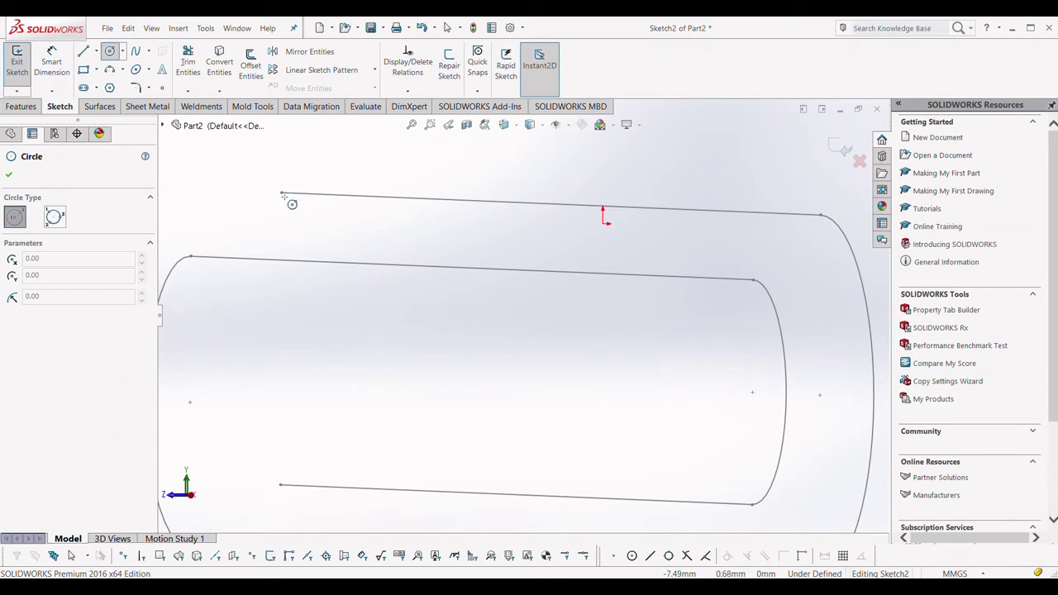
pyautogui.click(282, 195)
pyautogui.click(300, 209)
pyautogui.moveTo(307, 213)
pyautogui.mouseDown(button='middle')
pyautogui.moveTo(371, 243)
pyautogui.moveTo(517, 257)
pyautogui.moveTo(595, 355)
pyautogui.moveTo(541, 363)
pyautogui.moveTo(664, 396)
pyautogui.moveTo(656, 388)
pyautogui.mouseUp(button='middle')
pyautogui.click(220, 62)
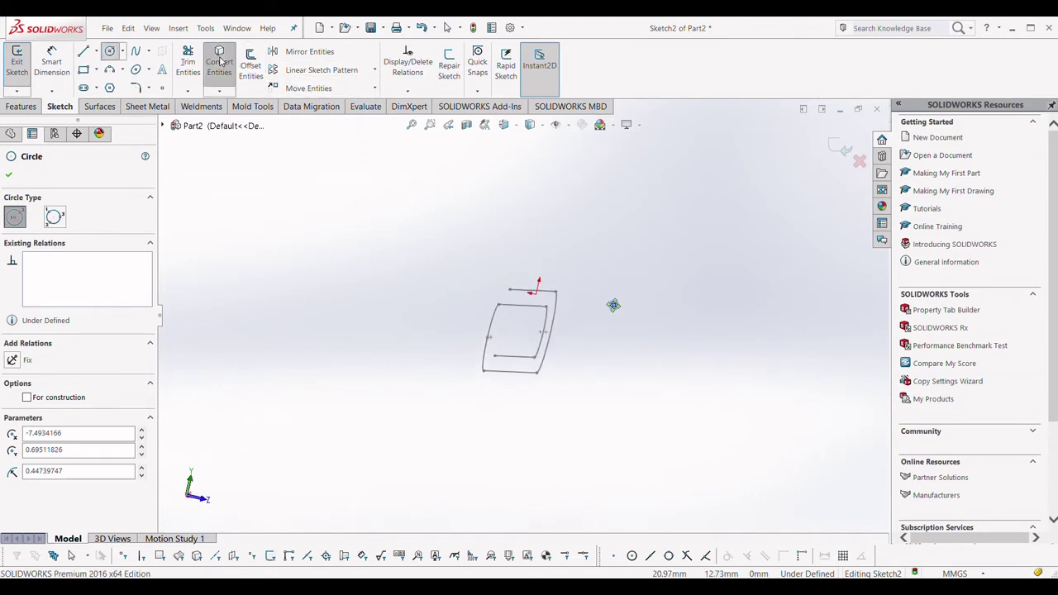
pyautogui.click(512, 292)
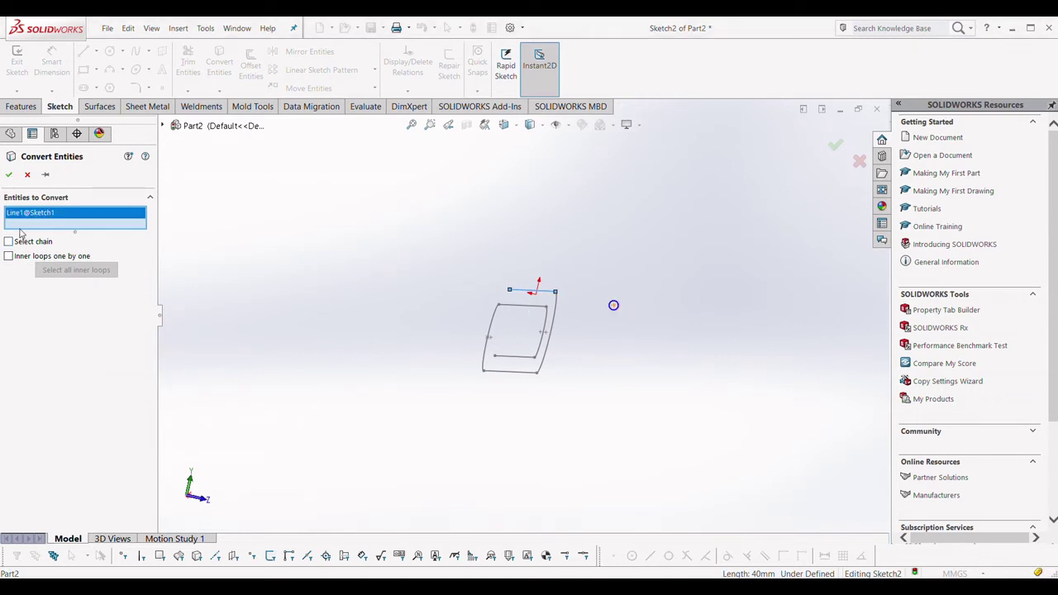
pyautogui.click(27, 176)
# Exit the sketch containing the circle
pyautogui.moveTo(529, 355)
pyautogui.mouseDown(button='middle')
pyautogui.moveTo(566, 381)
pyautogui.moveTo(555, 374)
pyautogui.mouseUp(button='middle')
pyautogui.click(45, 326)
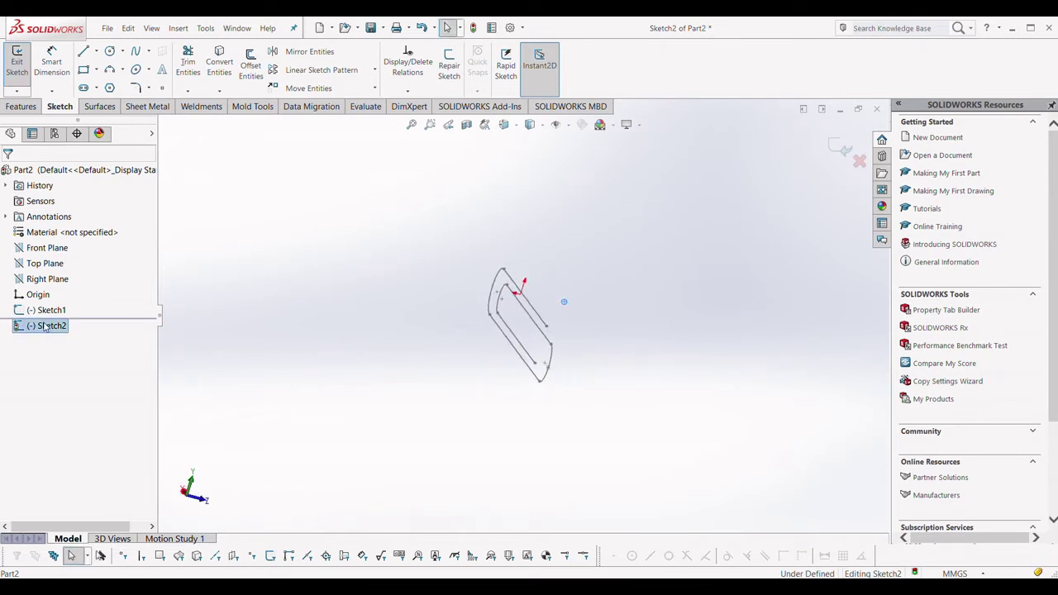
pyautogui.click(196, 228)
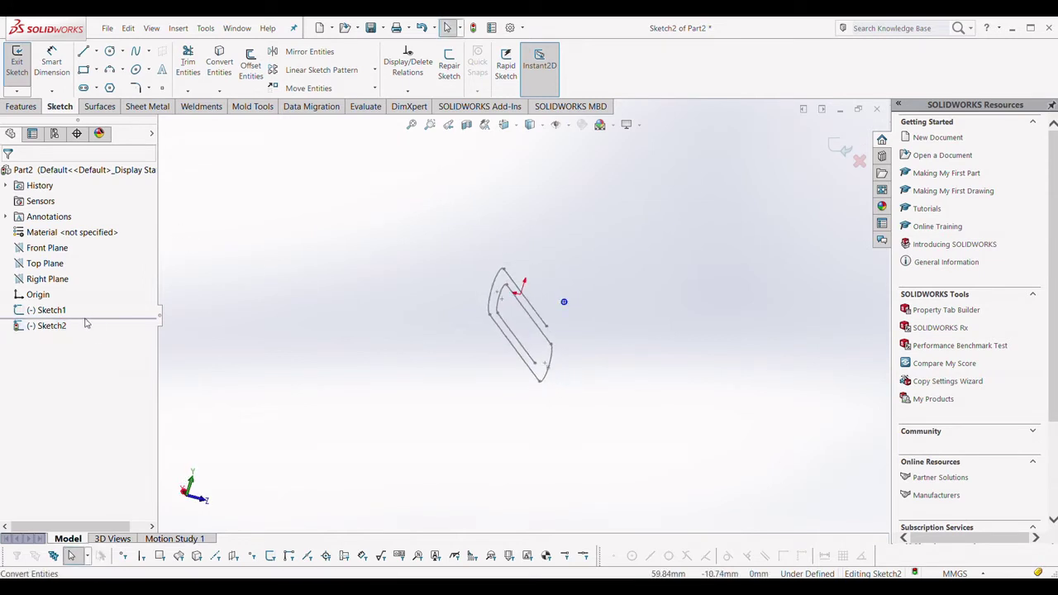
pyautogui.click(16, 62)
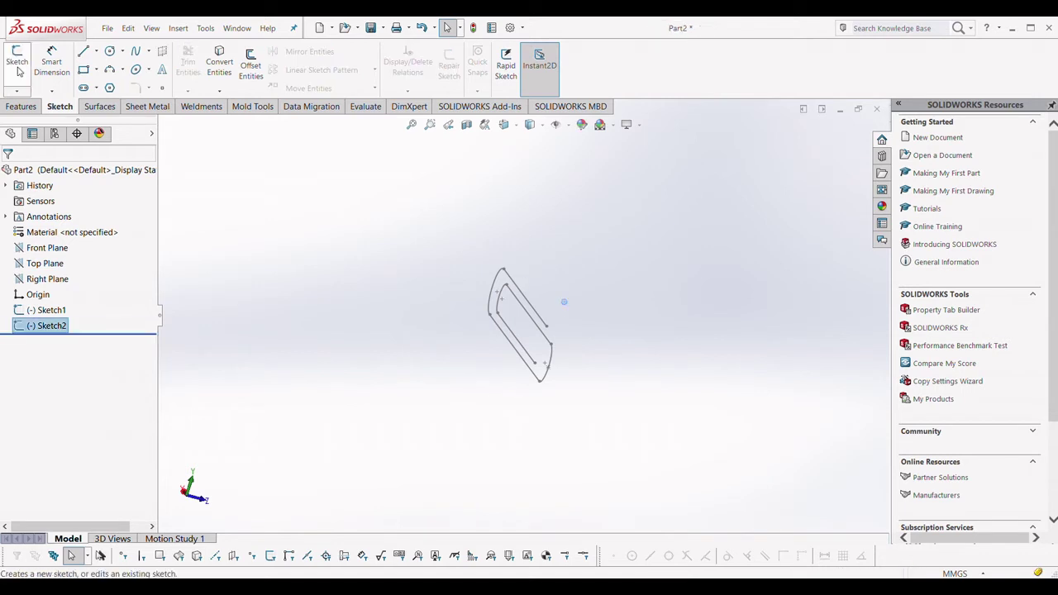
# Highlight the Front, Top and Right planes in turn to examine how they lie relative to the clip path
pyautogui.click(47, 248)
pyautogui.moveTo(476, 369); pyautogui.dragTo(458, 365, button='middle')
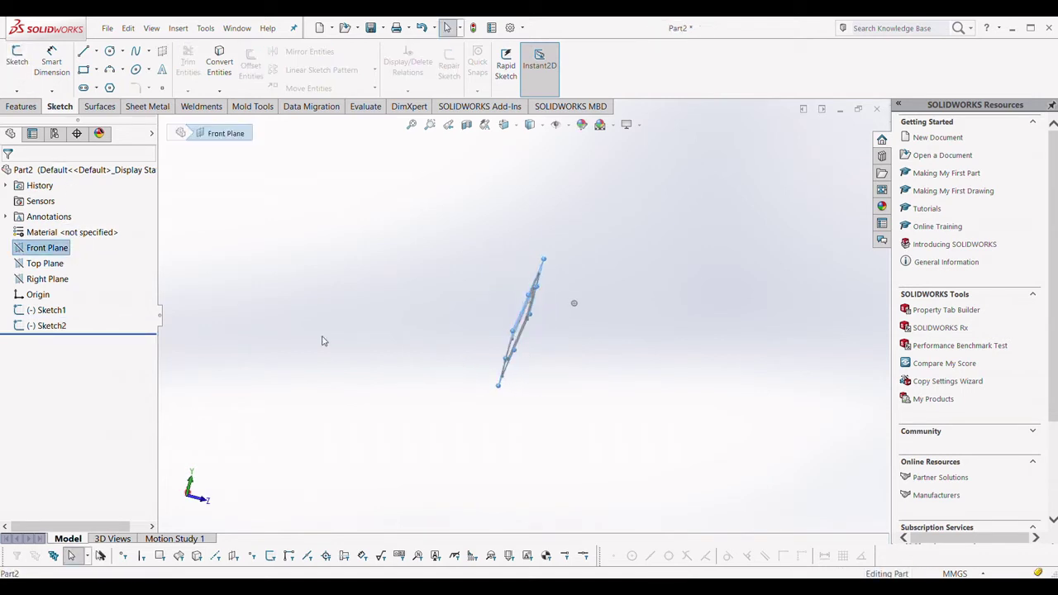
pyautogui.click(44, 263)
pyautogui.moveTo(551, 400)
pyautogui.mouseDown(button='middle')
pyautogui.moveTo(559, 375)
pyautogui.moveTo(511, 382)
pyautogui.moveTo(532, 416)
pyautogui.moveTo(512, 450)
pyautogui.moveTo(475, 397)
pyautogui.moveTo(413, 373)
pyautogui.mouseUp(button='middle')
pyautogui.click(65, 281)
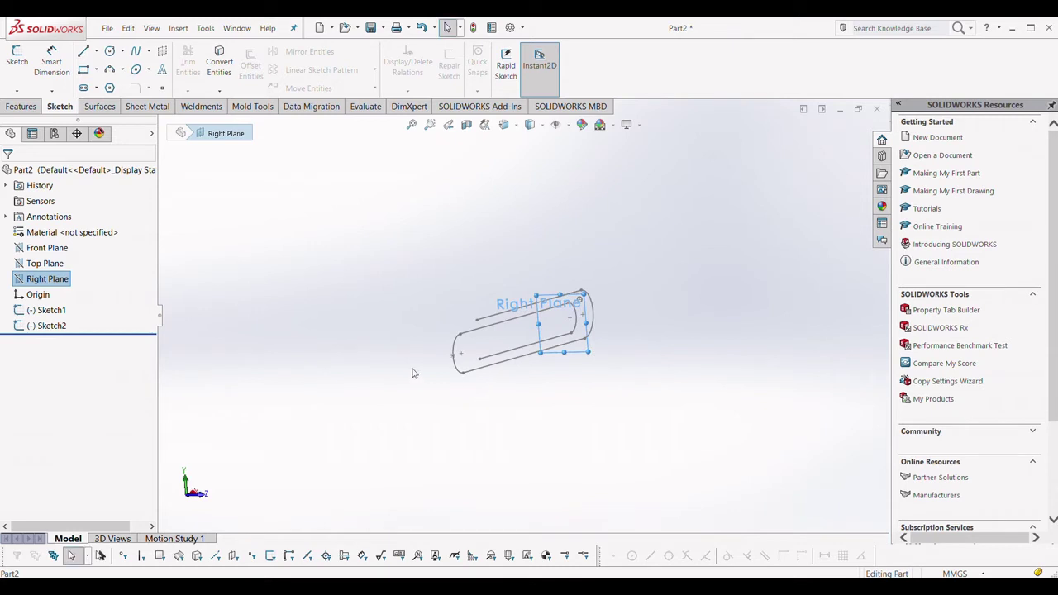
# Check the circle sketch's plane assignment and keep it on the Right Plane
pyautogui.click(50, 328)
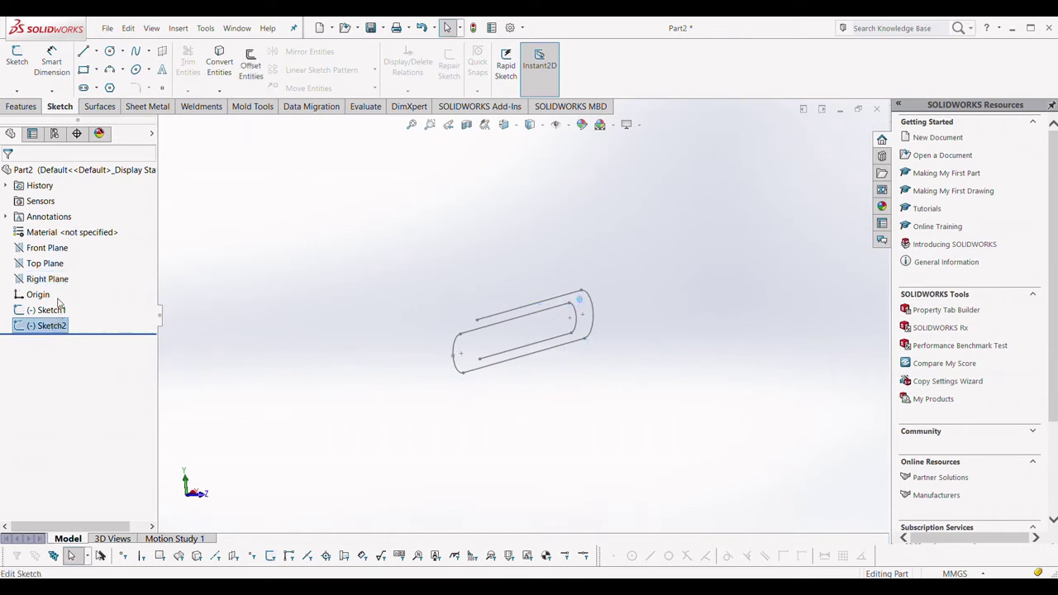
pyautogui.click(73, 303)
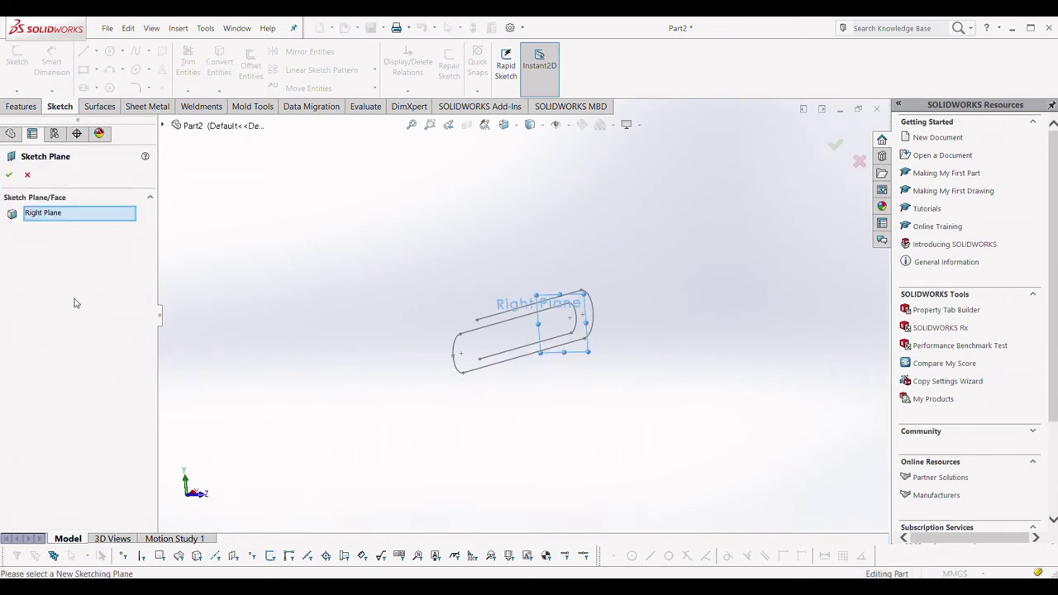
pyautogui.click(8, 174)
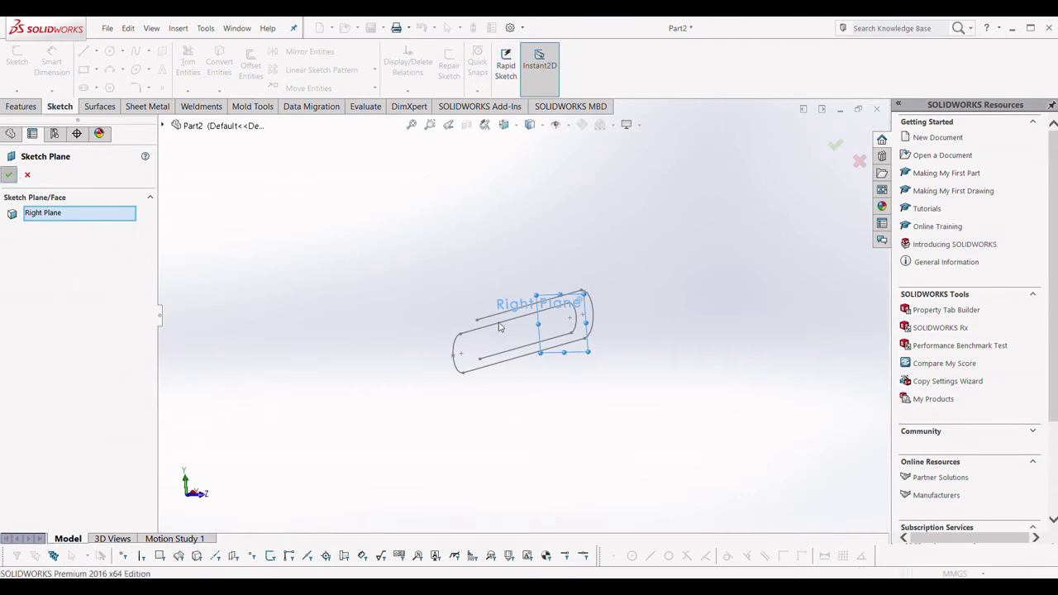
pyautogui.click(626, 341)
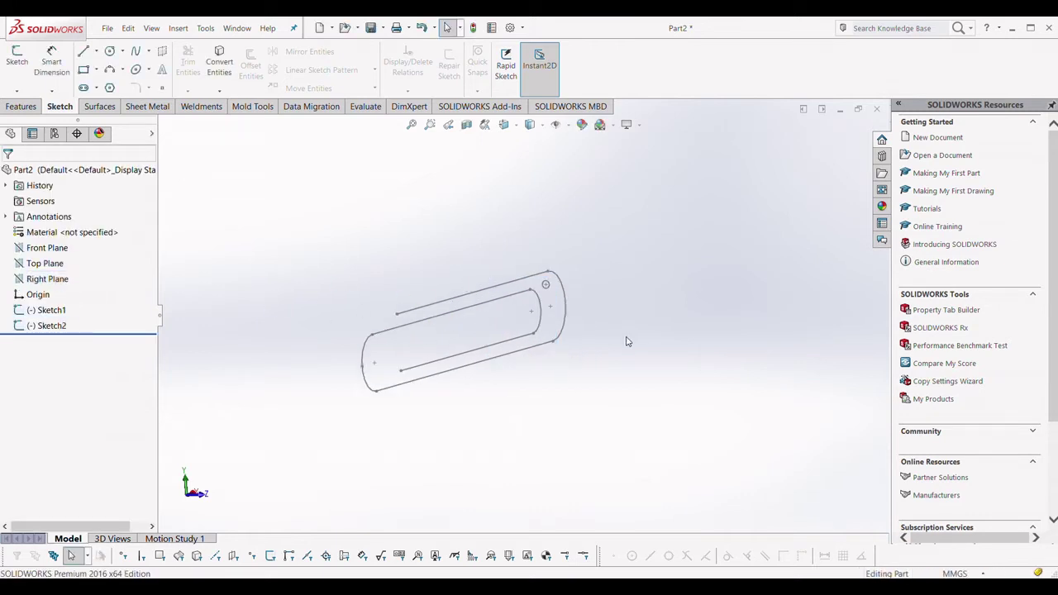
# Switch to the Right view and try to convert the path's 3.25 mm radius end arc without an open sketch
pyautogui.moveTo(551, 390)
pyautogui.mouseDown(button='middle')
pyautogui.moveTo(586, 399)
pyautogui.moveTo(607, 386)
pyautogui.moveTo(581, 373)
pyautogui.moveTo(507, 392)
pyautogui.moveTo(574, 404)
pyautogui.moveTo(589, 396)
pyautogui.moveTo(475, 297)
pyautogui.mouseUp(button='middle')
pyautogui.moveTo(603, 302); pyautogui.dragTo(708, 313, button='middle')
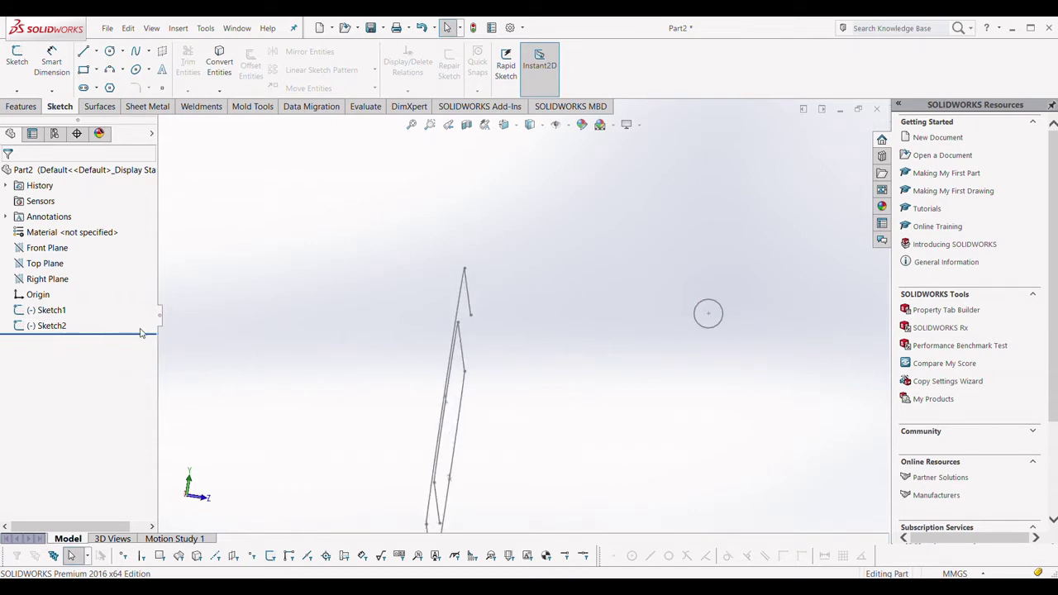
pyautogui.click(59, 328)
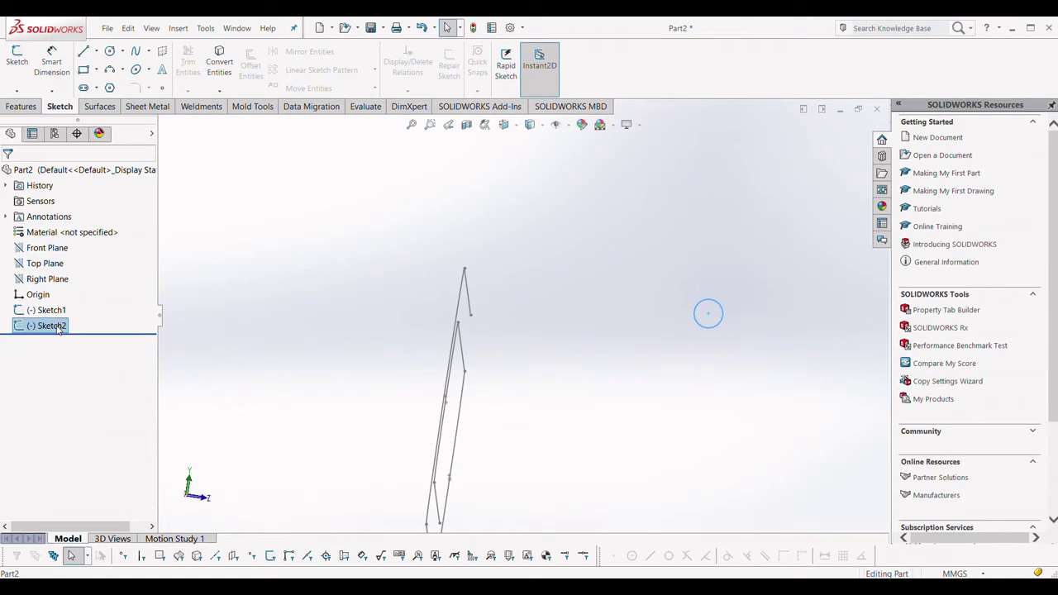
pyautogui.hotkey('ctrl', '4')
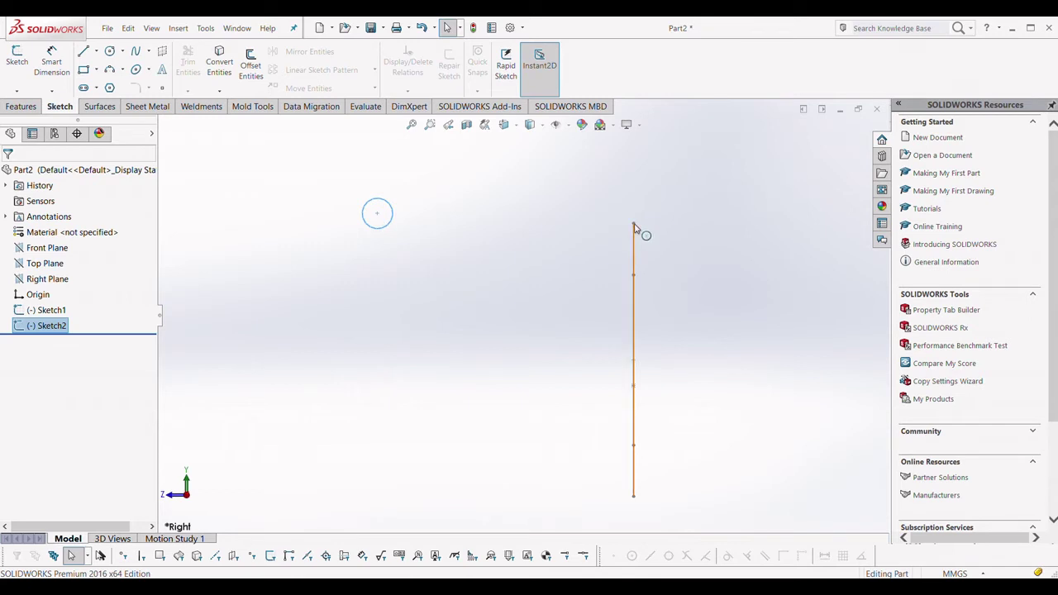
pyautogui.click(634, 343)
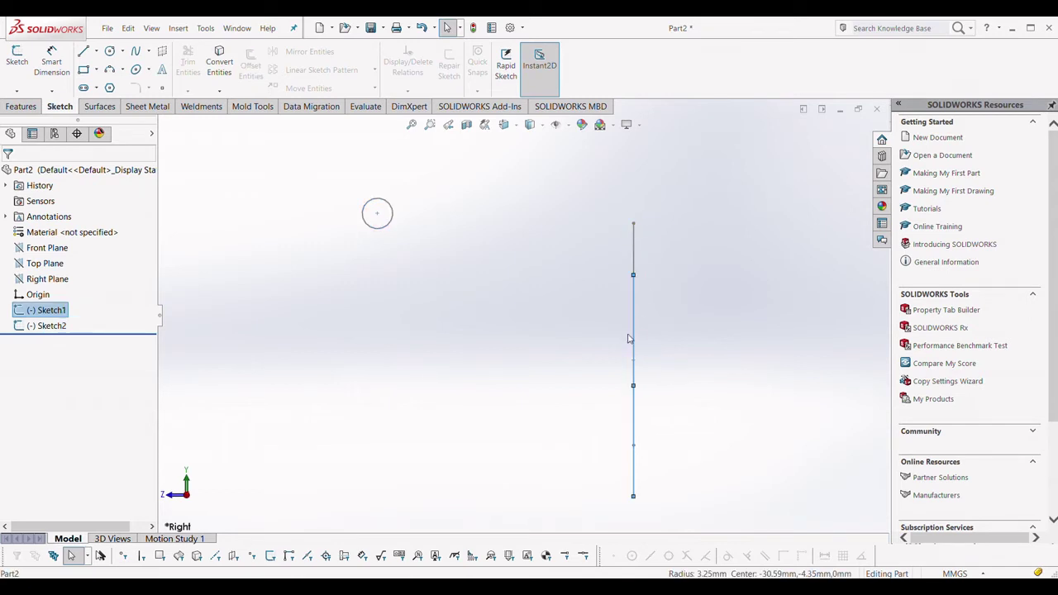
pyautogui.click(220, 60)
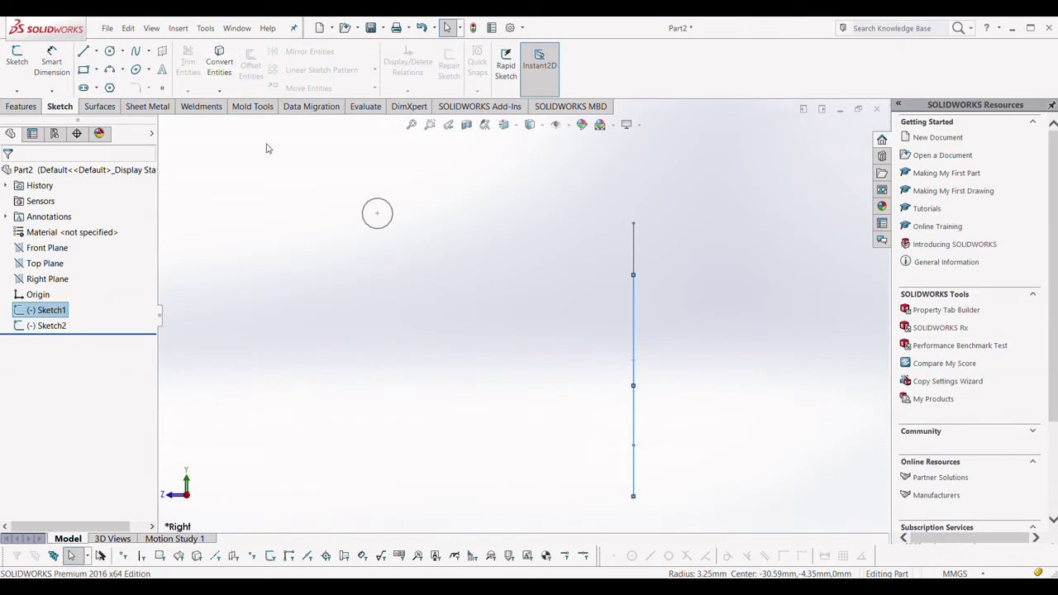
pyautogui.click(377, 217)
pyautogui.click(274, 237)
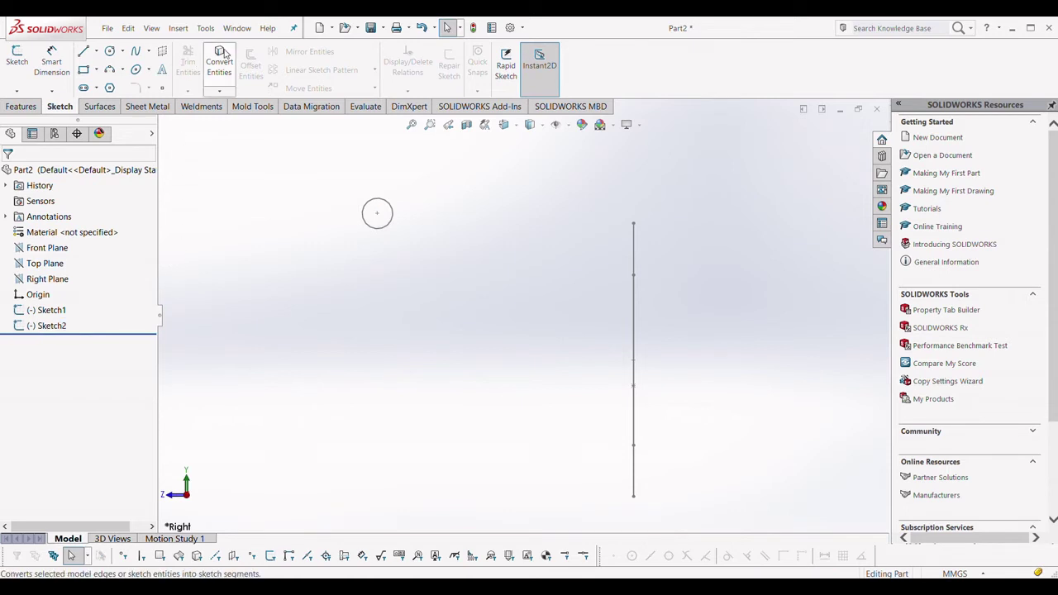
pyautogui.click(84, 51)
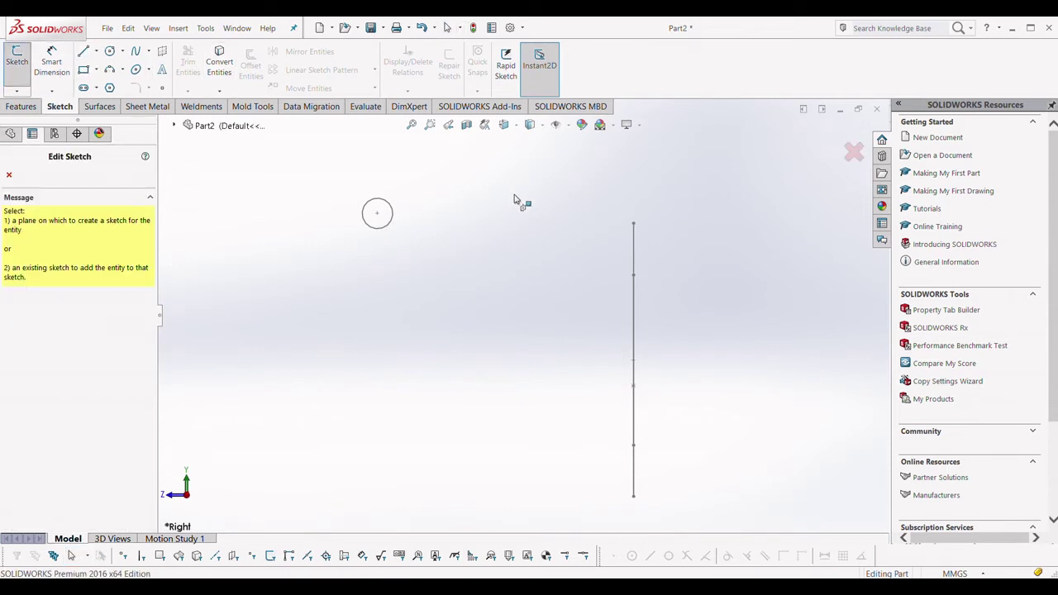
pyautogui.click(634, 252)
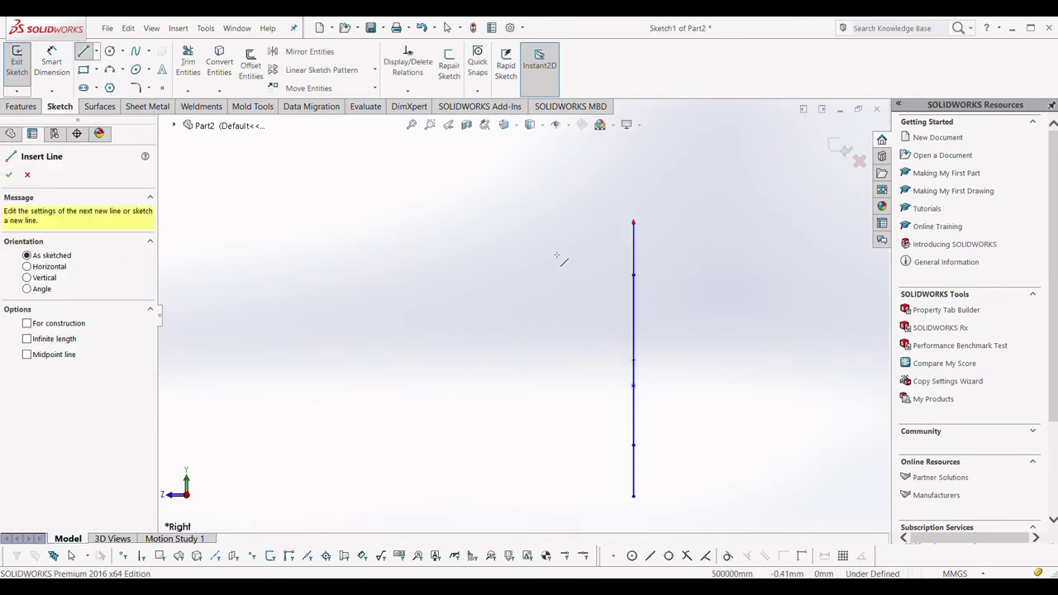
pyautogui.click(27, 174)
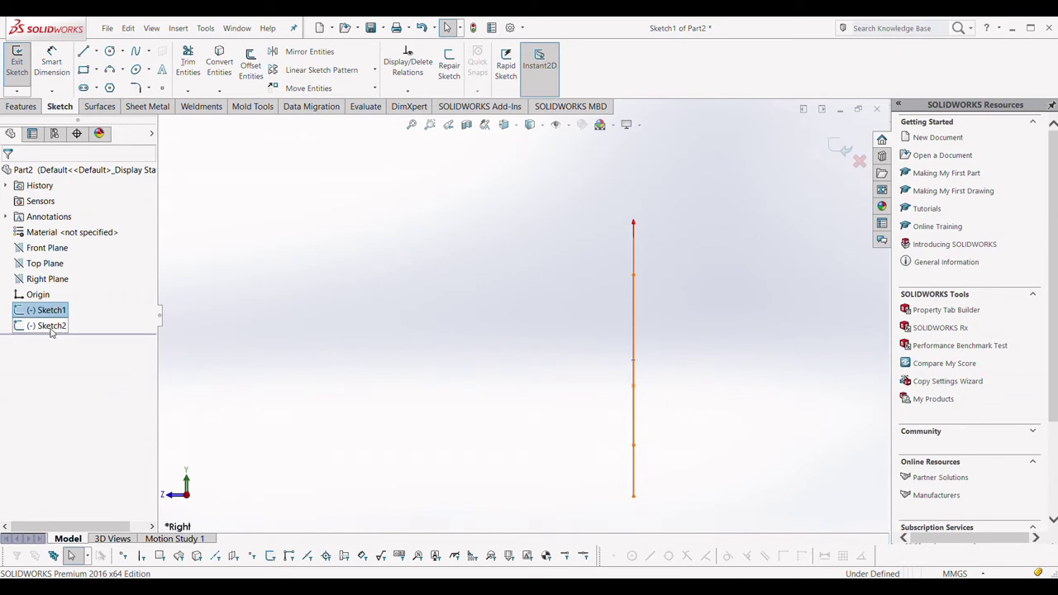
pyautogui.click(16, 62)
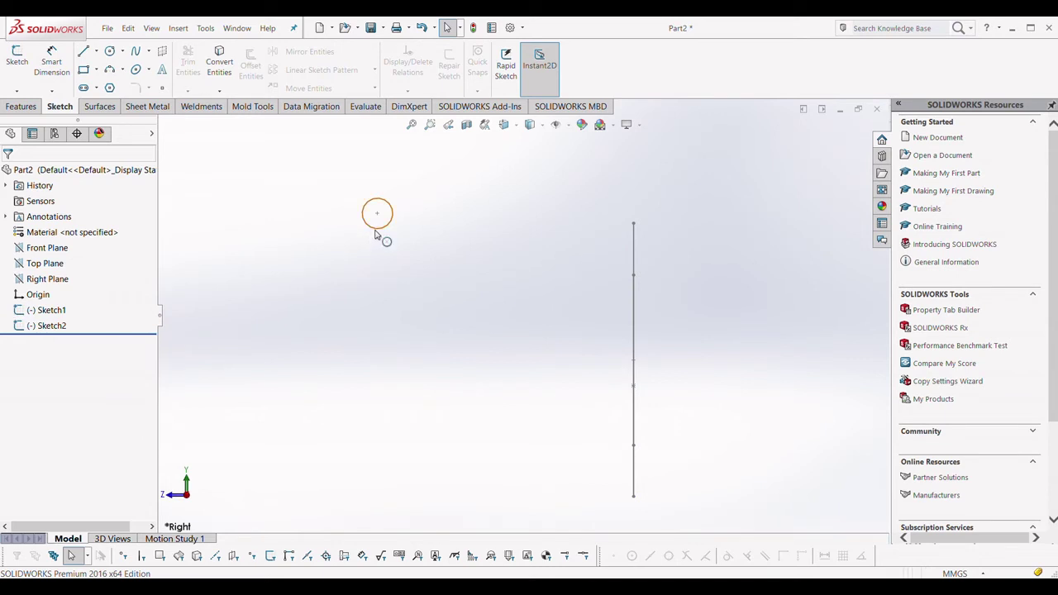
# Reopen the circle's sketch and convert the path's outer 4 mm radius end arc into it
pyautogui.click(60, 327)
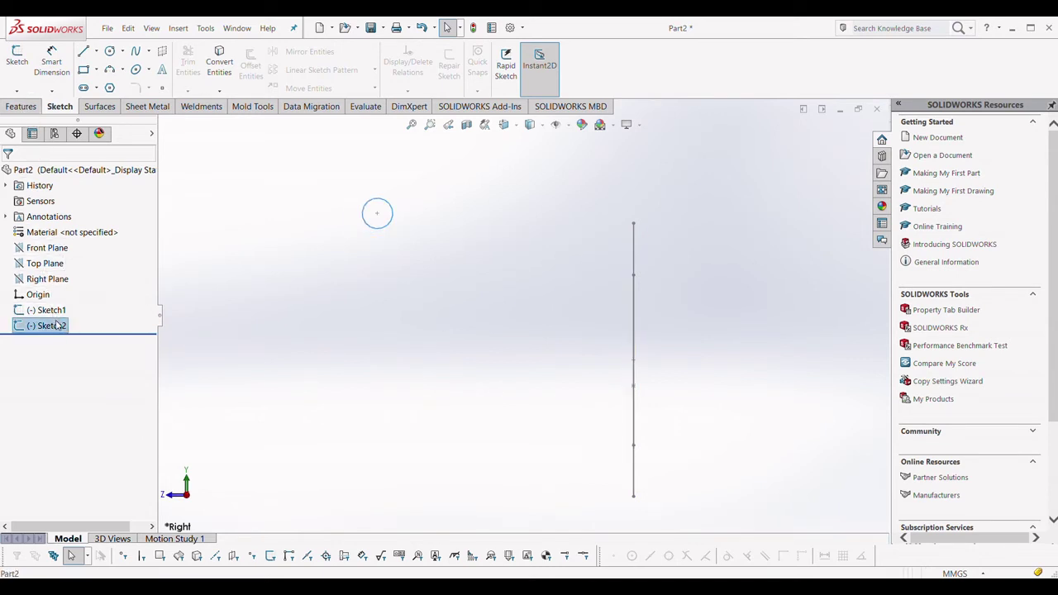
pyautogui.click(66, 297)
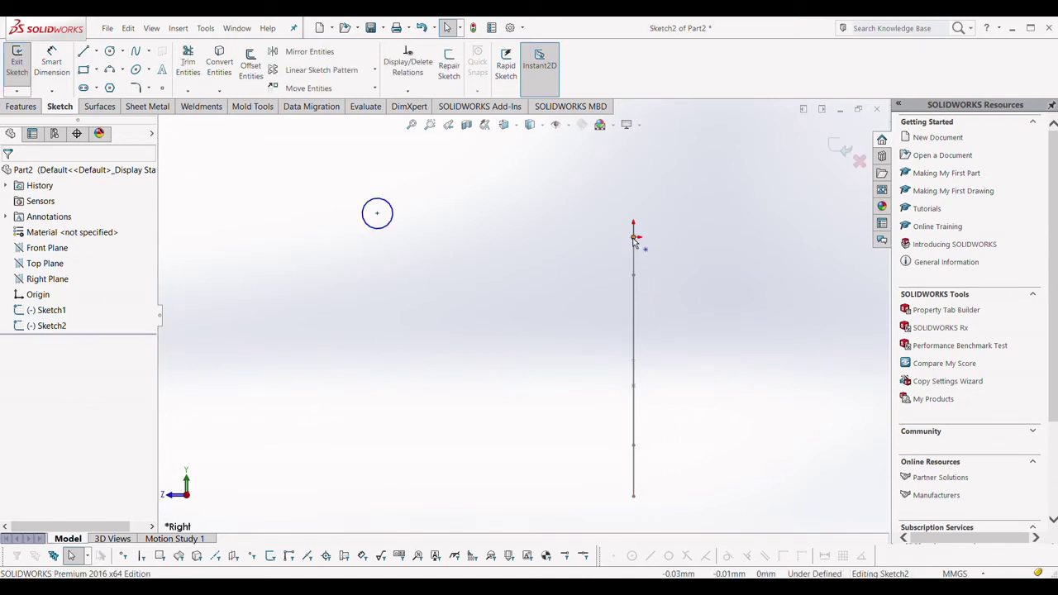
pyautogui.moveTo(620, 328)
pyautogui.mouseDown(button='middle')
pyautogui.moveTo(642, 335)
pyautogui.moveTo(626, 334)
pyautogui.mouseUp(button='middle')
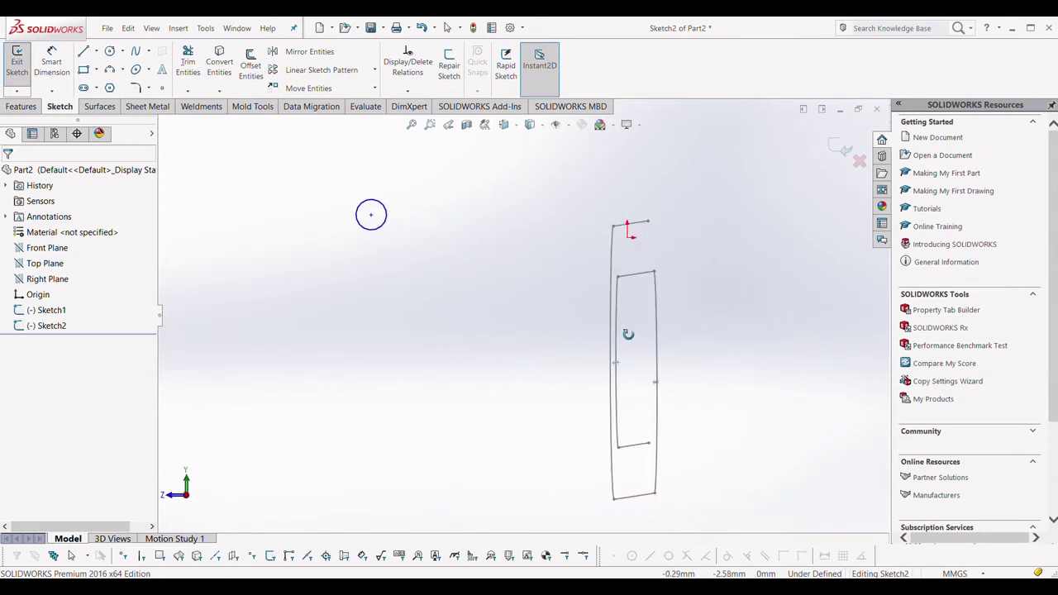
pyautogui.click(219, 66)
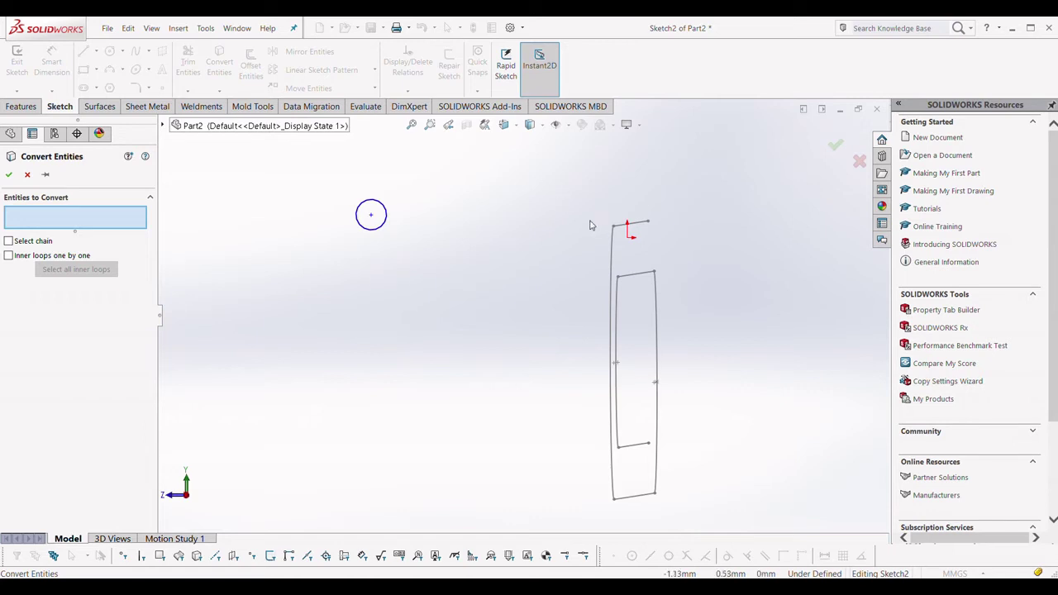
pyautogui.click(613, 246)
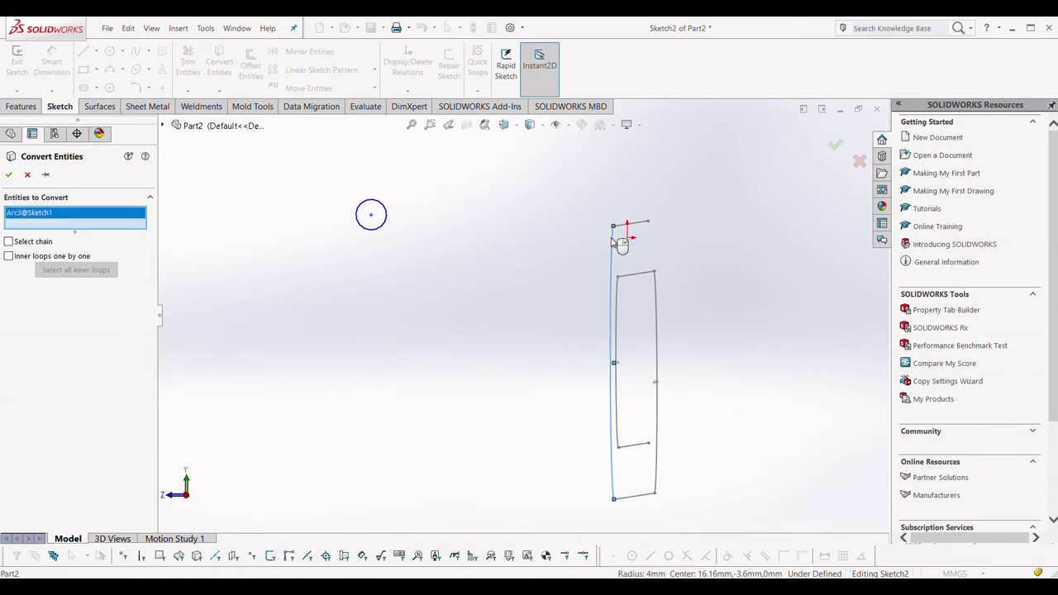
pyautogui.click(8, 174)
# Mark the converted vertical line as construction geometry
pyautogui.moveTo(494, 312)
pyautogui.mouseDown(button='middle')
pyautogui.moveTo(507, 316)
pyautogui.moveTo(503, 331)
pyautogui.moveTo(496, 326)
pyautogui.moveTo(612, 318)
pyautogui.mouseUp(button='middle')
pyautogui.click(637, 355)
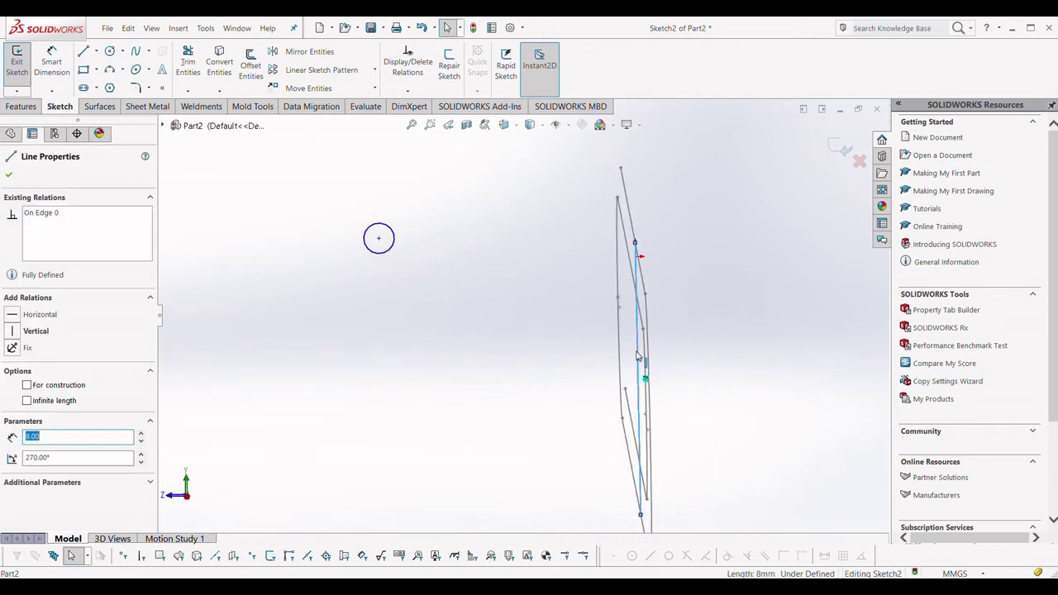
pyautogui.click(26, 386)
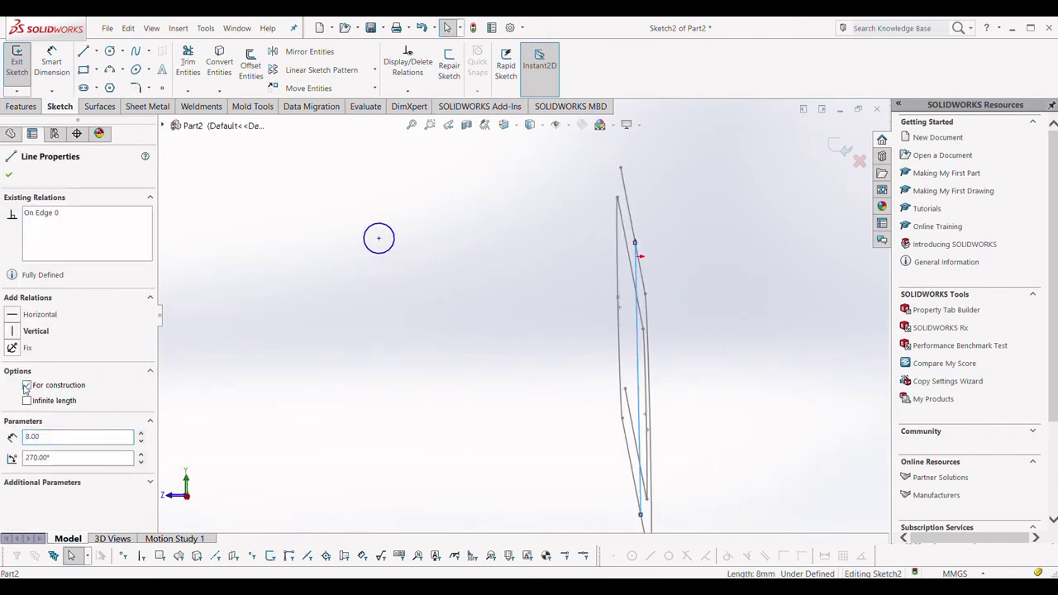
pyautogui.click(453, 328)
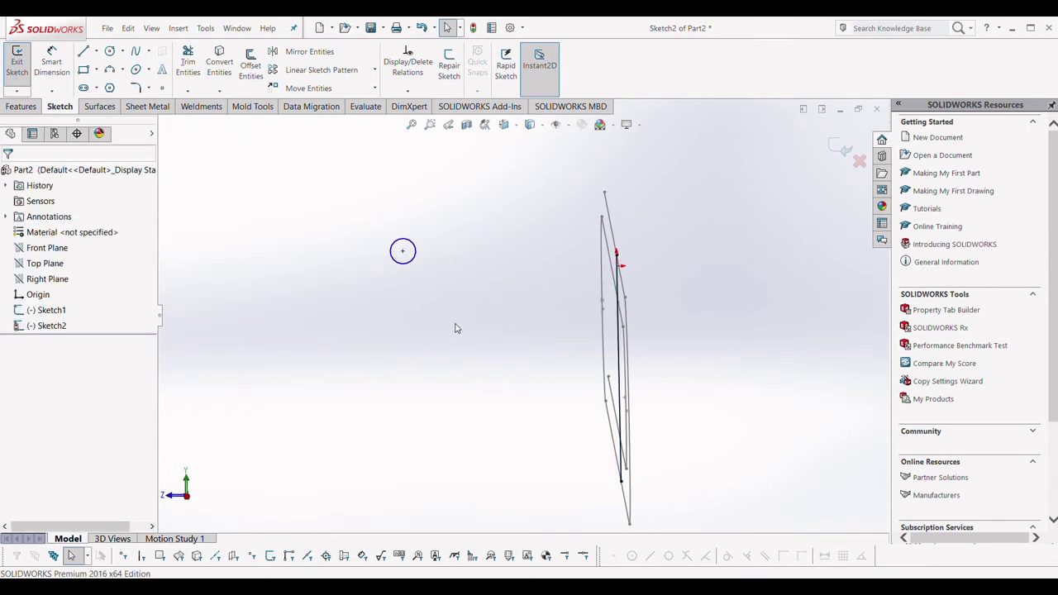
# Merge the circle's centre point with the upper endpoint of the converted vertical line
pyautogui.click(403, 251)
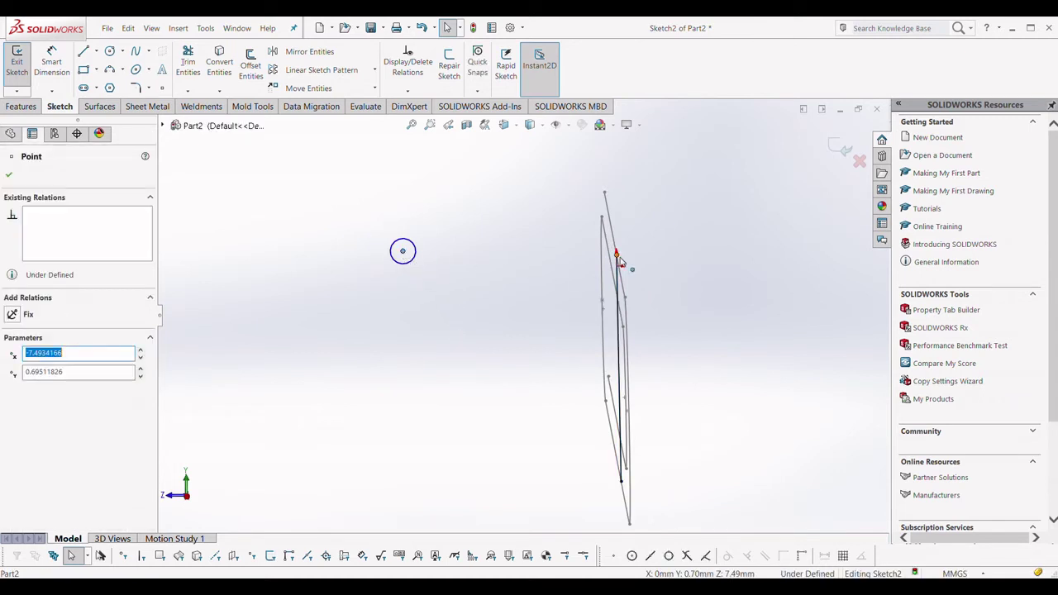
pyautogui.moveTo(636, 288); pyautogui.dragTo(642, 288, button='middle')
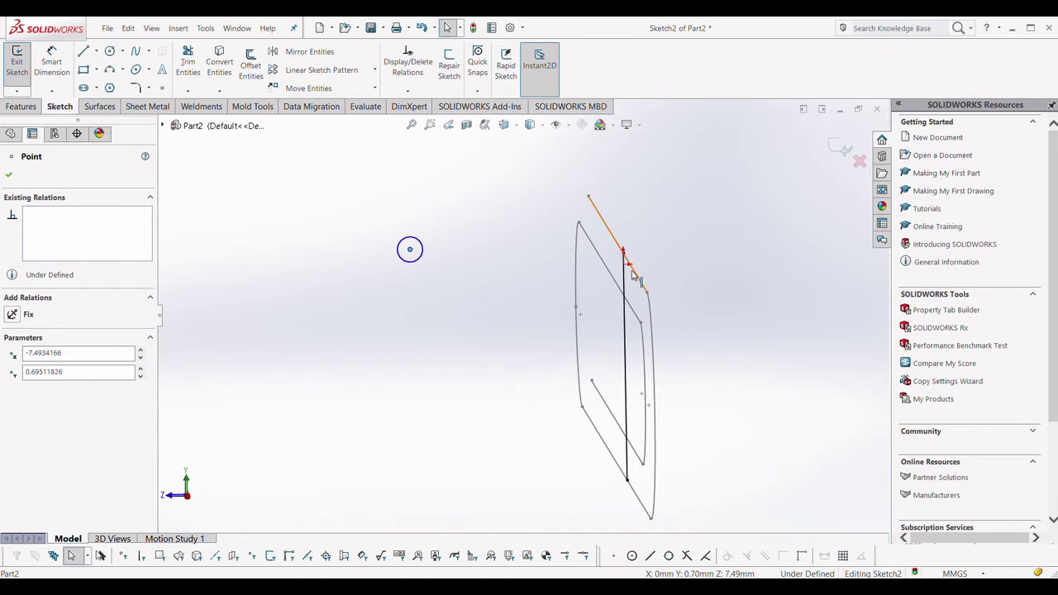
pyautogui.keyDown('ctrl'); pyautogui.click(625, 253); pyautogui.keyUp('ctrl')
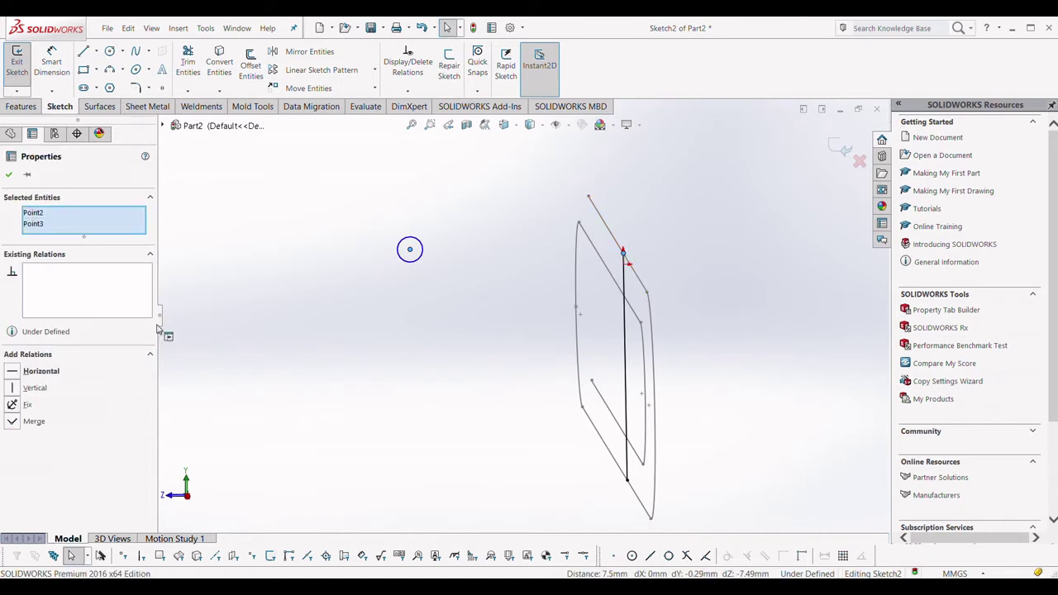
pyautogui.click(12, 422)
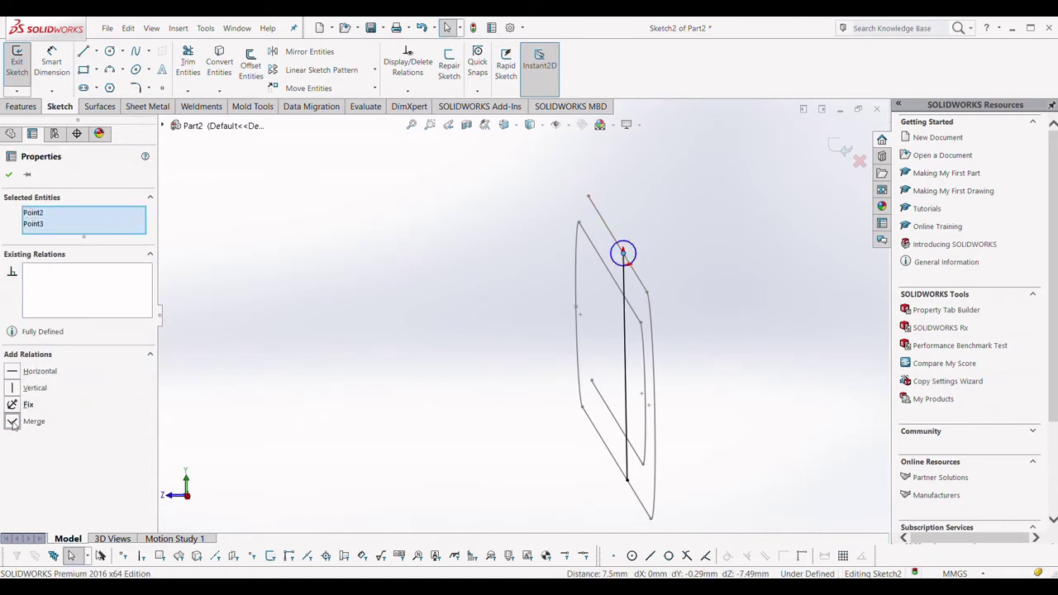
# Sweep the circle along the paper clip path as a solid, using the bidirectional option
pyautogui.click(269, 336)
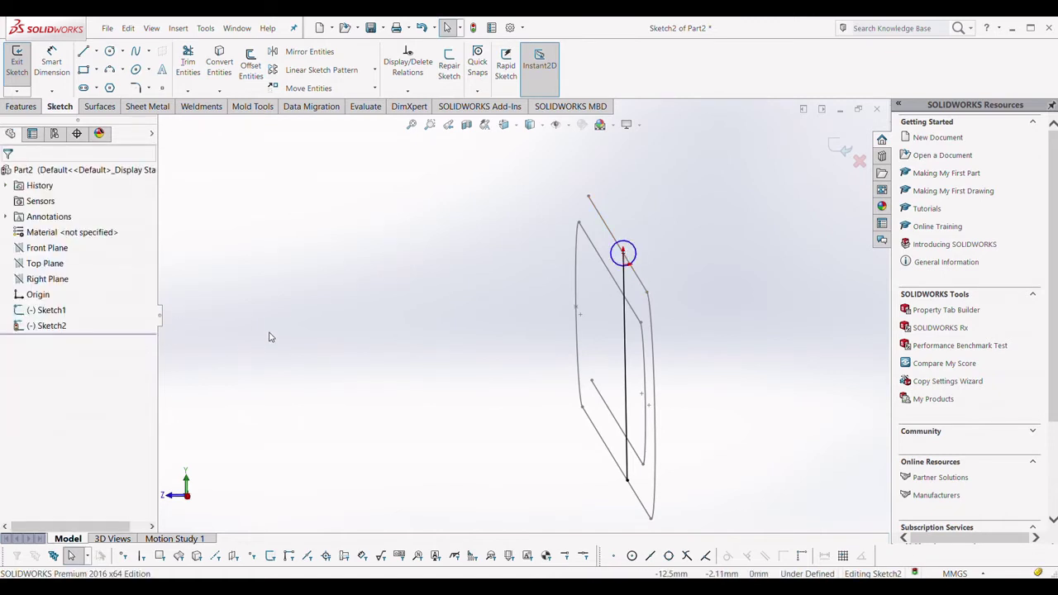
pyautogui.click(21, 106)
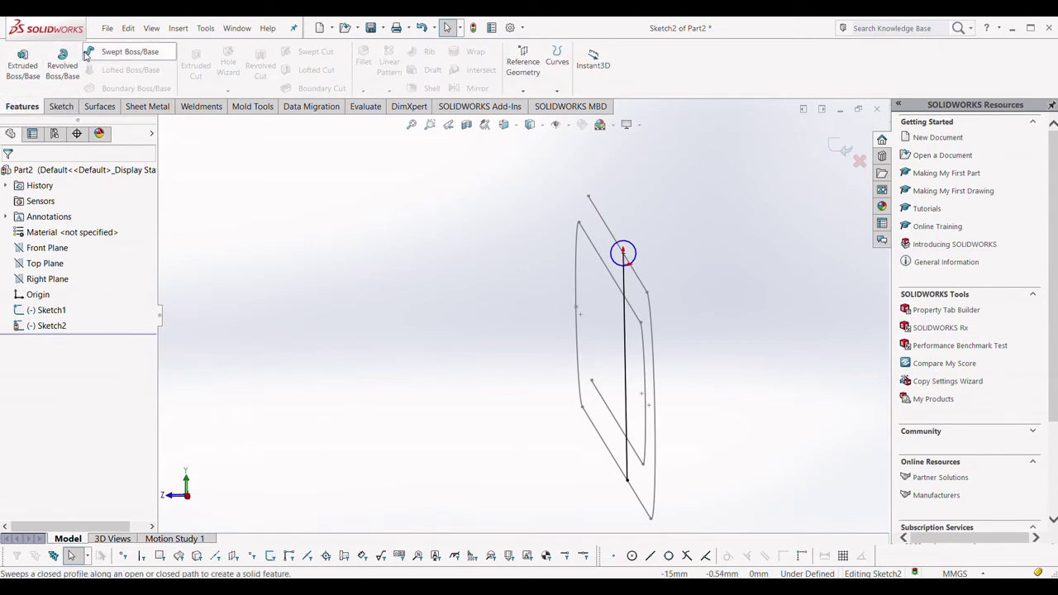
pyautogui.click(126, 51)
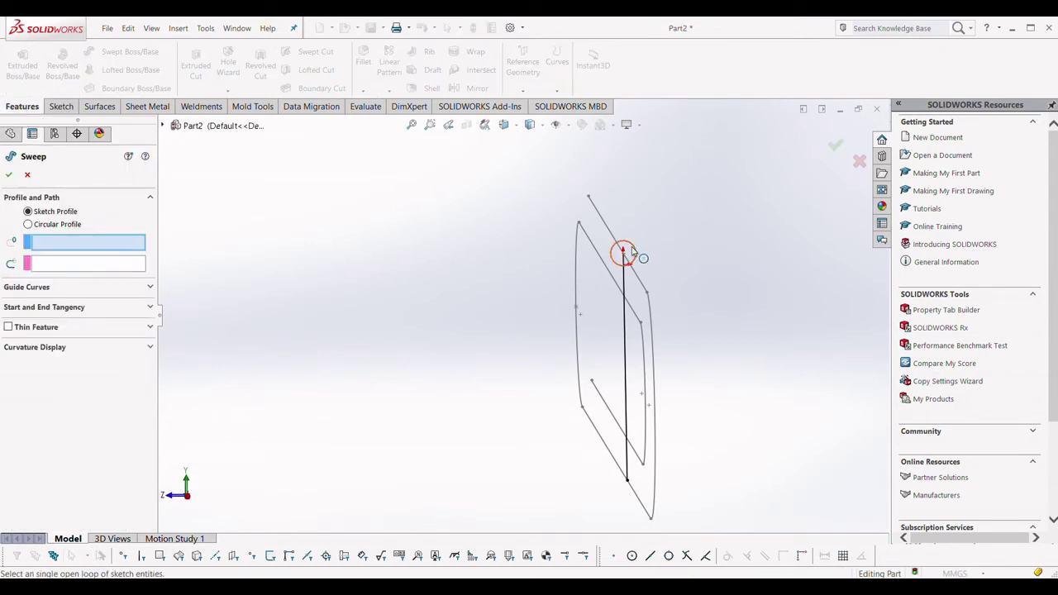
pyautogui.click(647, 221)
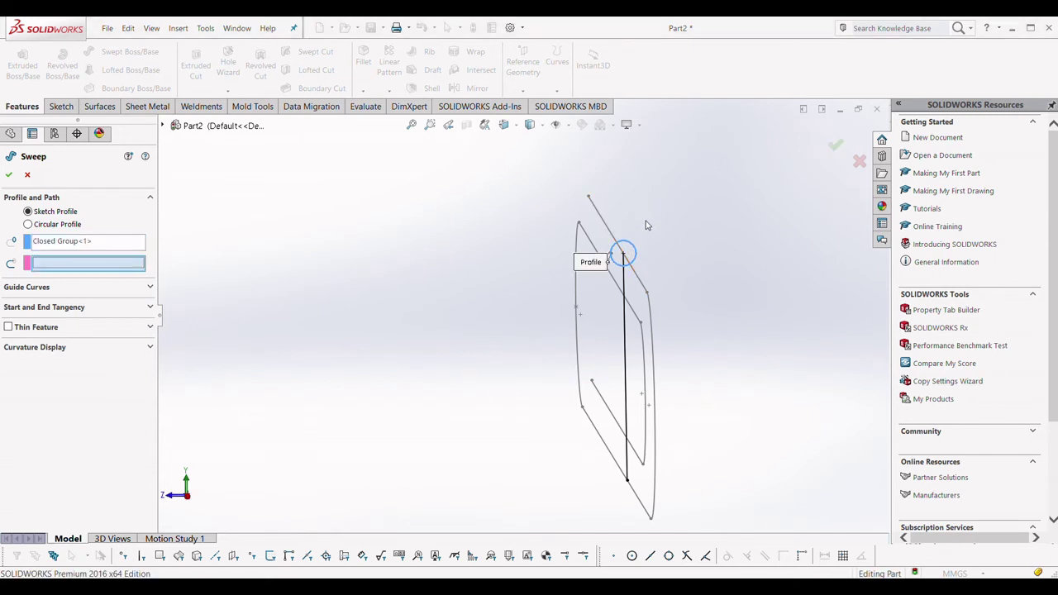
pyautogui.click(641, 281)
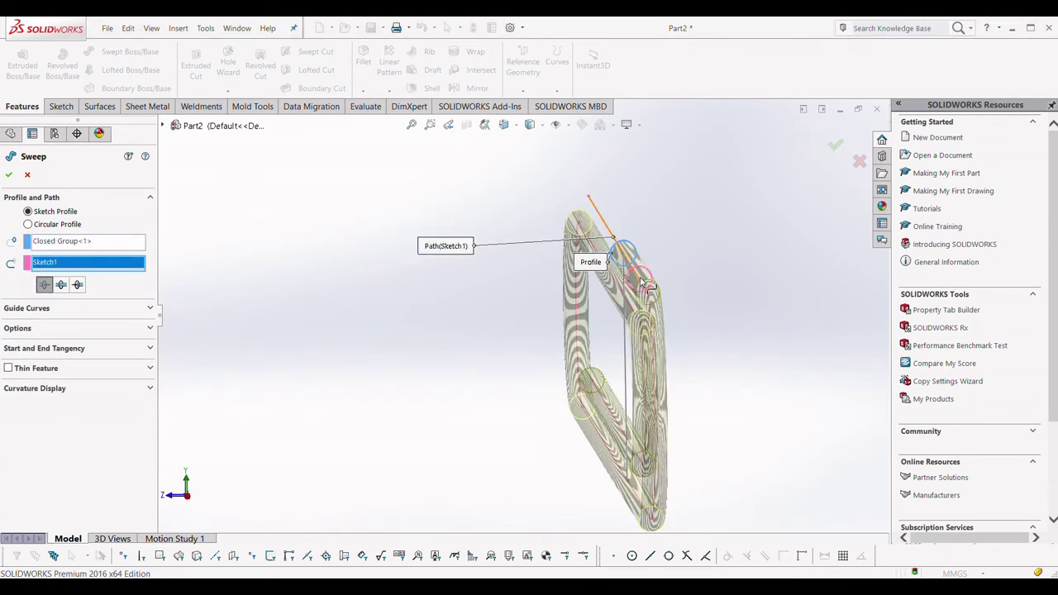
pyautogui.click(61, 284)
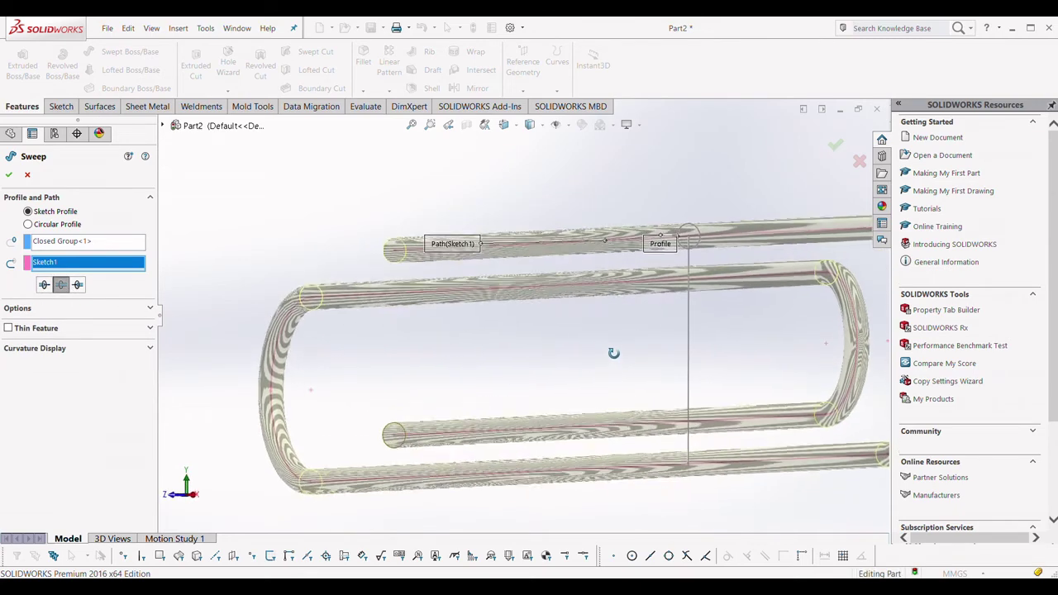
pyautogui.click(833, 152)
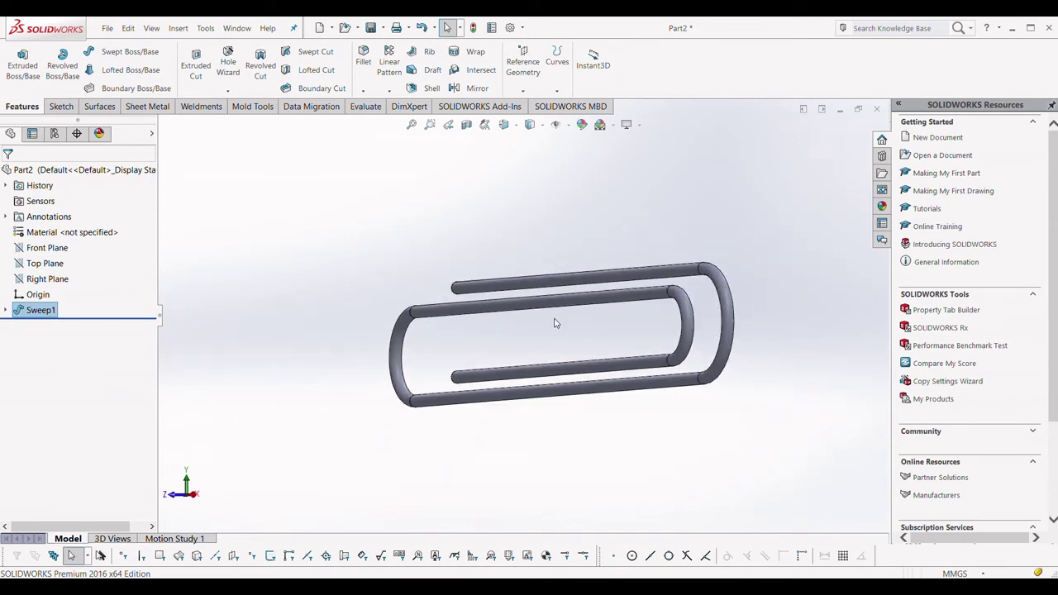
pyautogui.moveTo(555, 323); pyautogui.dragTo(487, 373, button='middle')
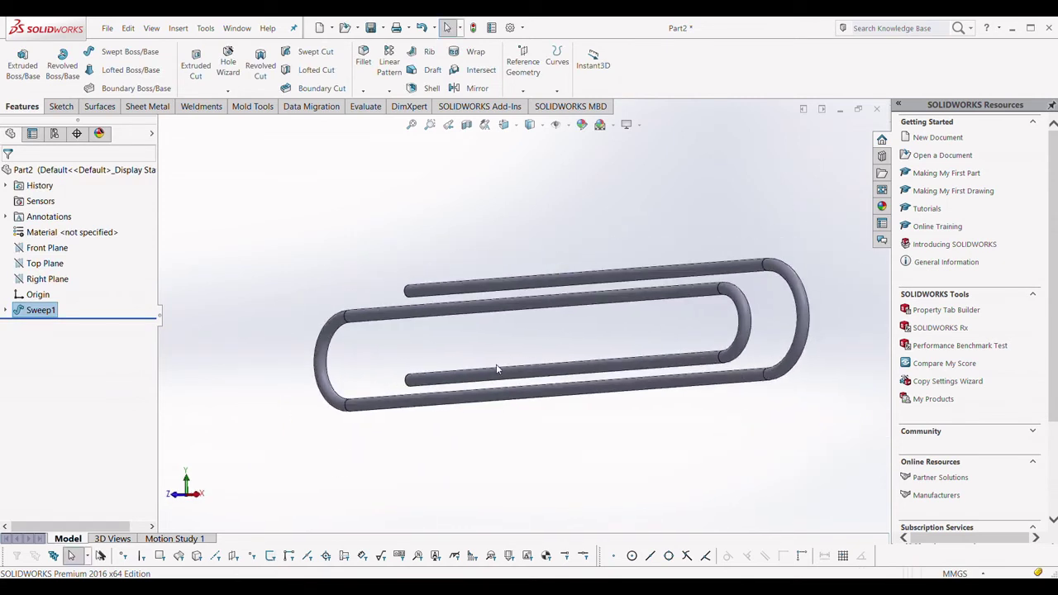
pyautogui.moveTo(846, 456); pyautogui.dragTo(238, 204)
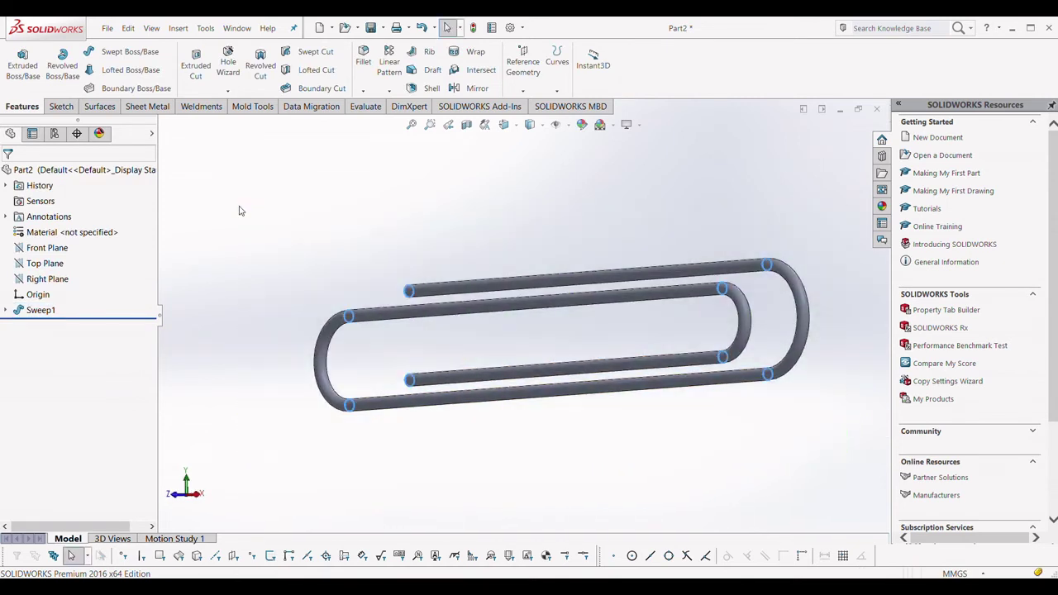
pyautogui.click(246, 214)
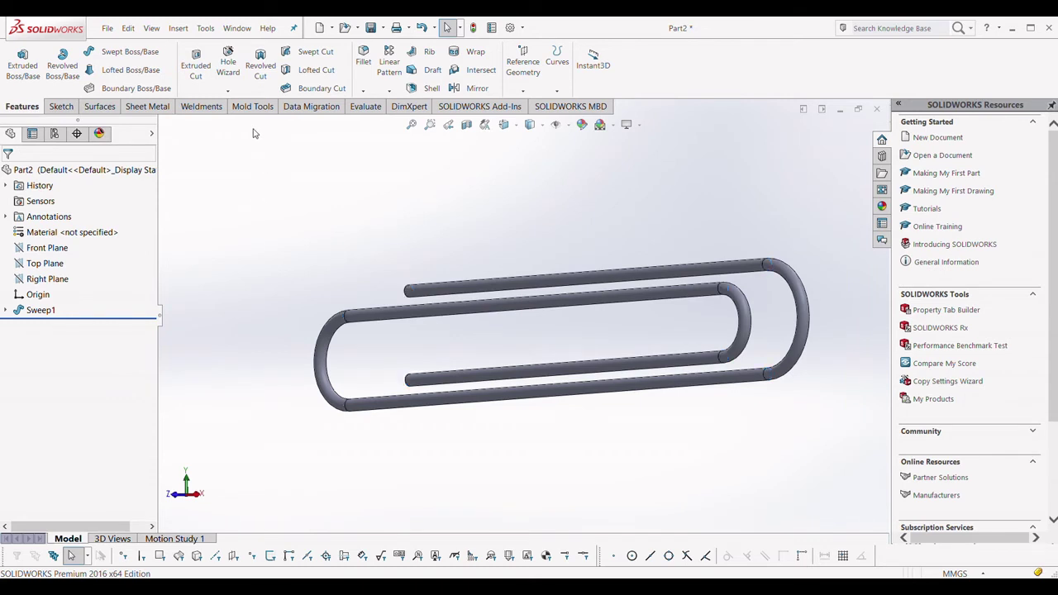
pyautogui.click(329, 383)
pyautogui.click(330, 384)
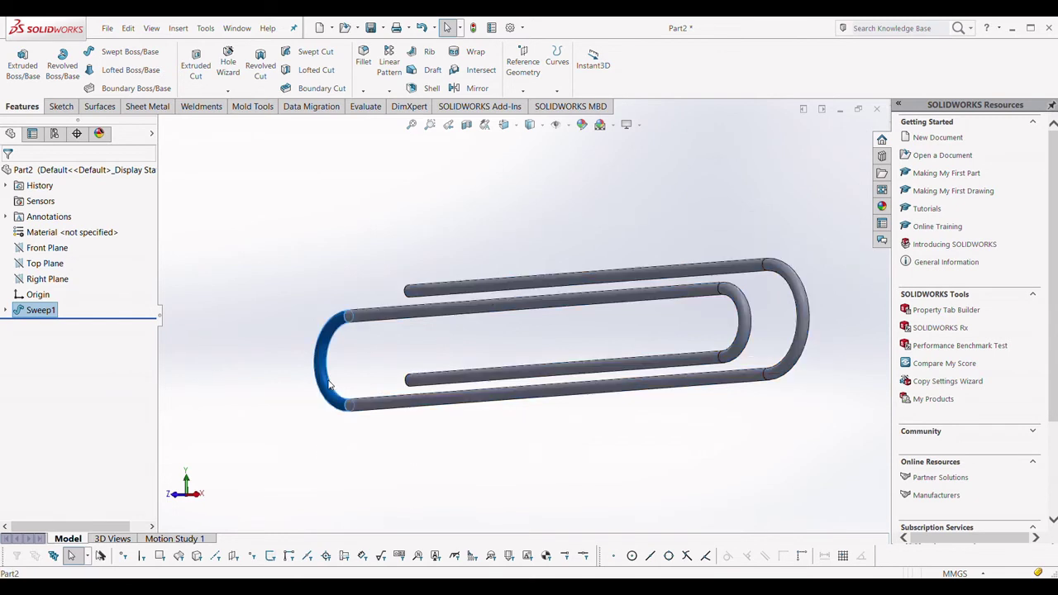
pyautogui.click(321, 381)
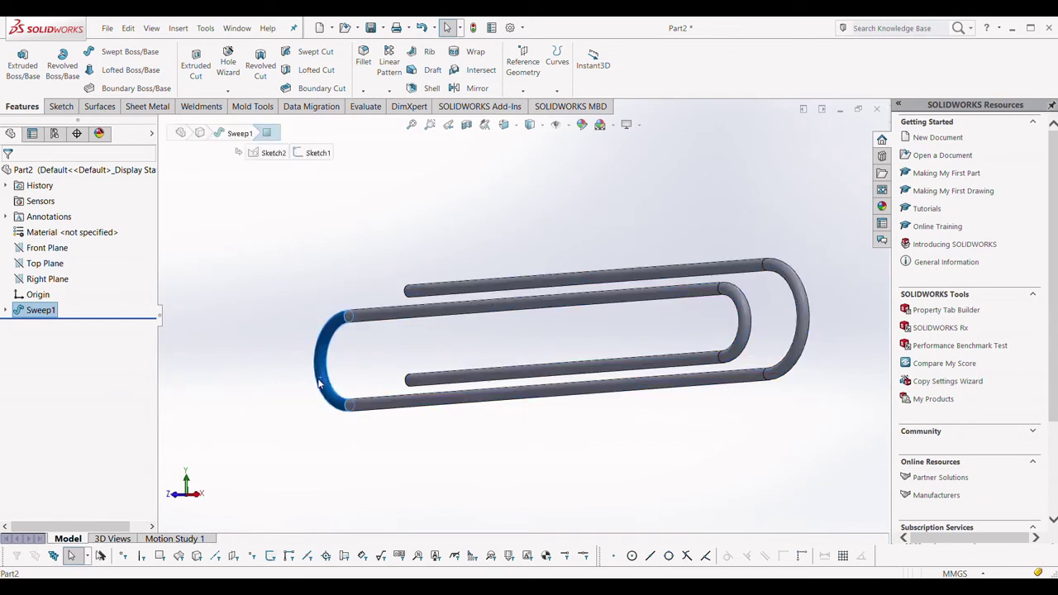
pyautogui.click(320, 382)
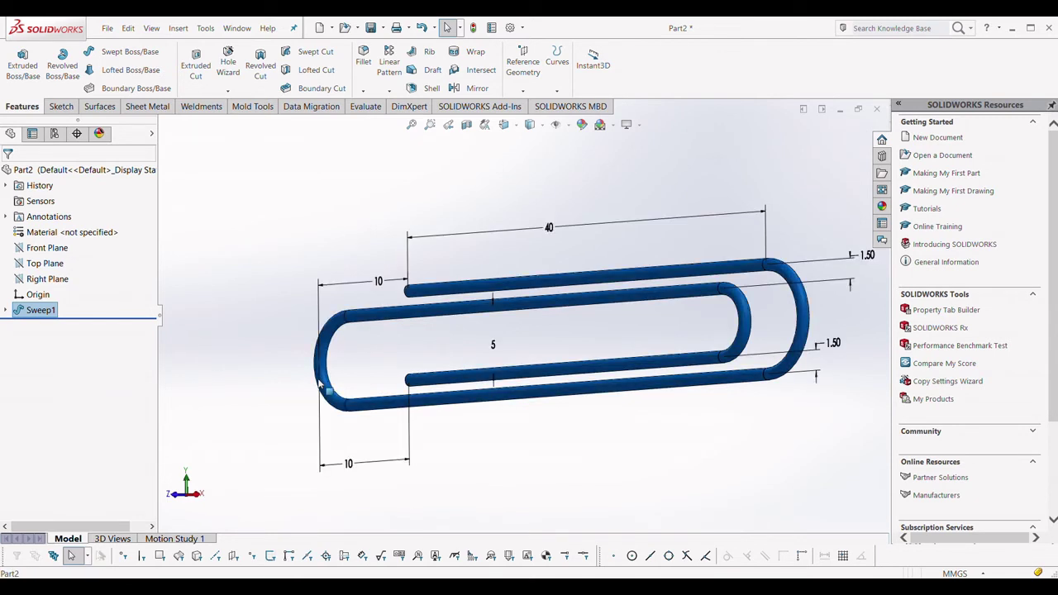
# Open the whole part's appearance for editing, try magenta and cyan, and set its colour to white
pyautogui.click(583, 126)
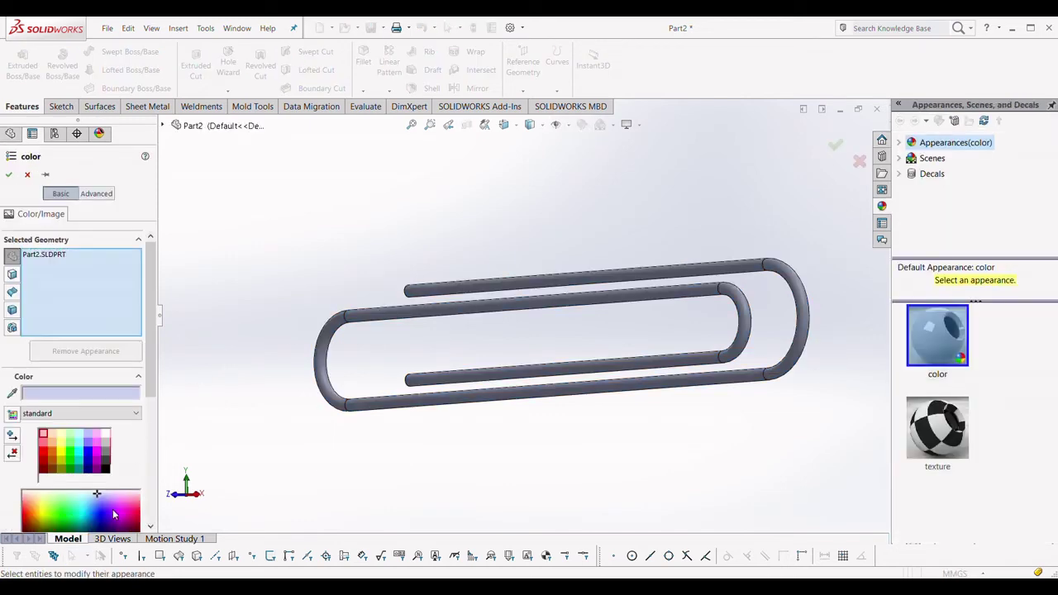
pyautogui.click(99, 460)
pyautogui.click(96, 446)
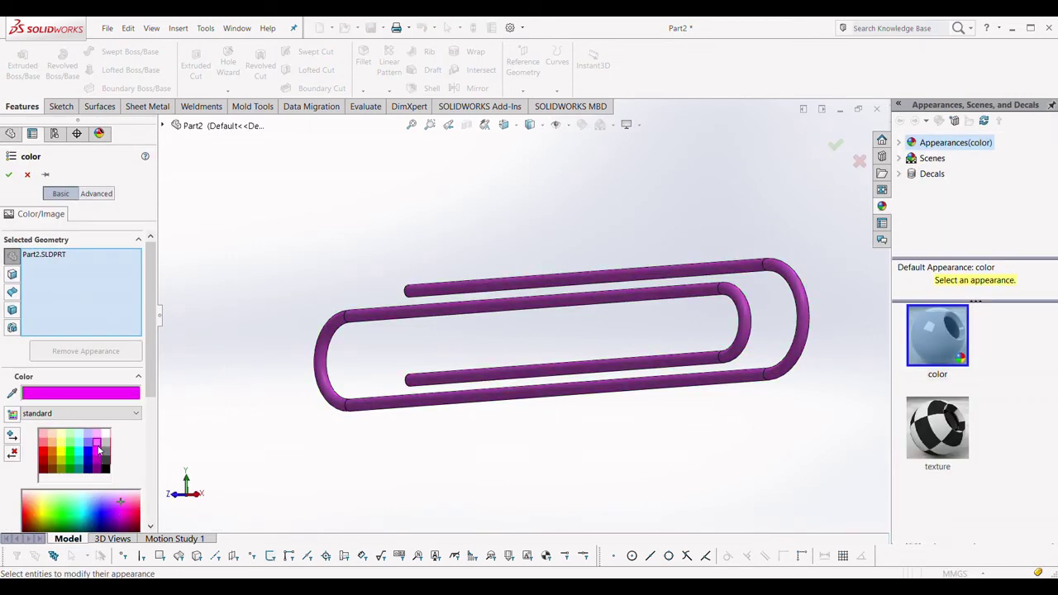
pyautogui.click(83, 454)
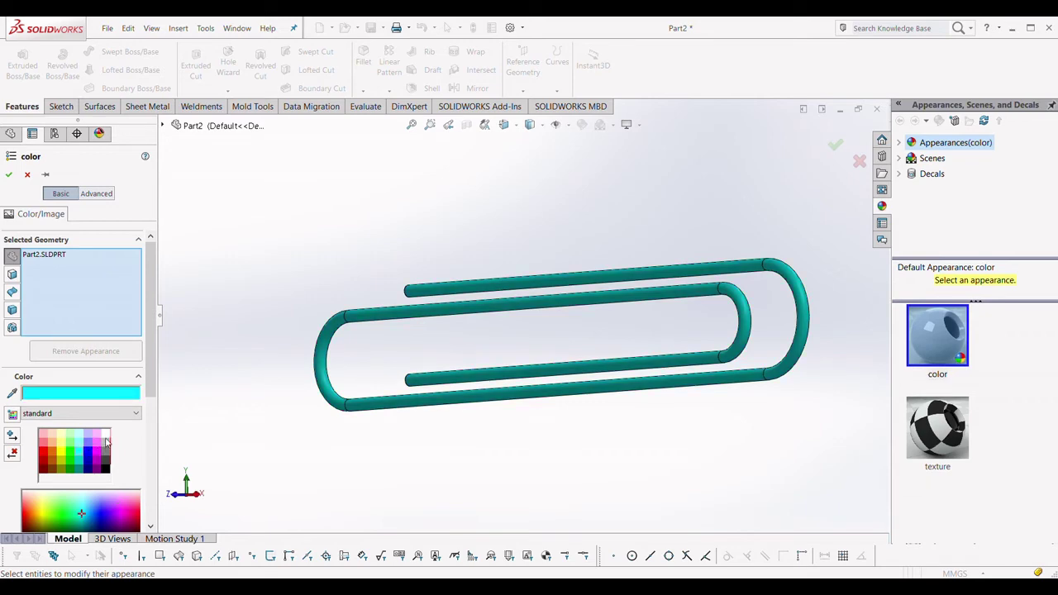
pyautogui.click(105, 434)
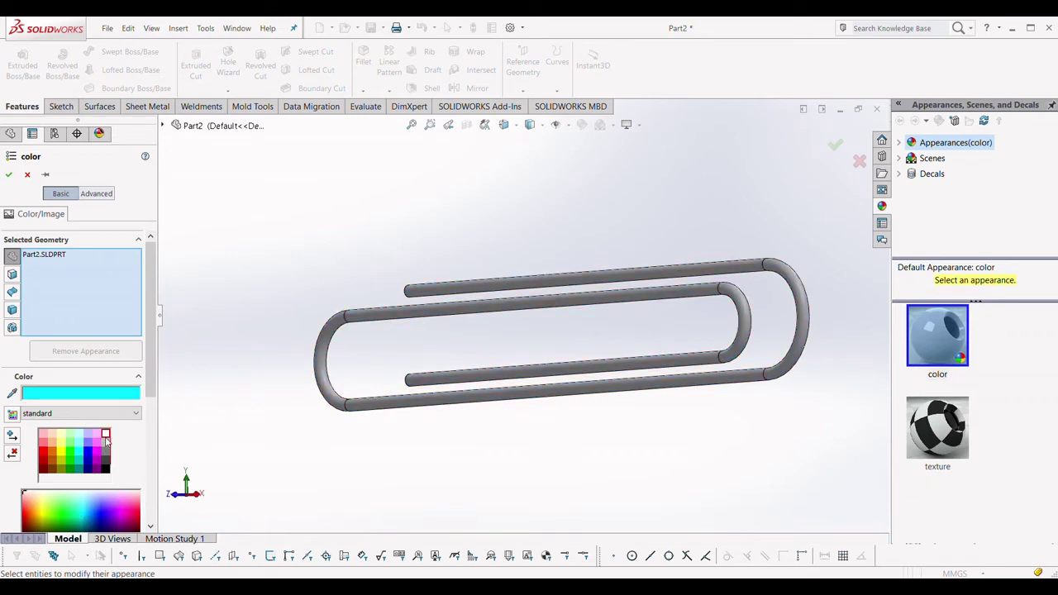
# Browse the metal appearance library, examining the zinc, iron, gold and silver finishes
pyautogui.click(938, 163)
pyautogui.click(899, 157)
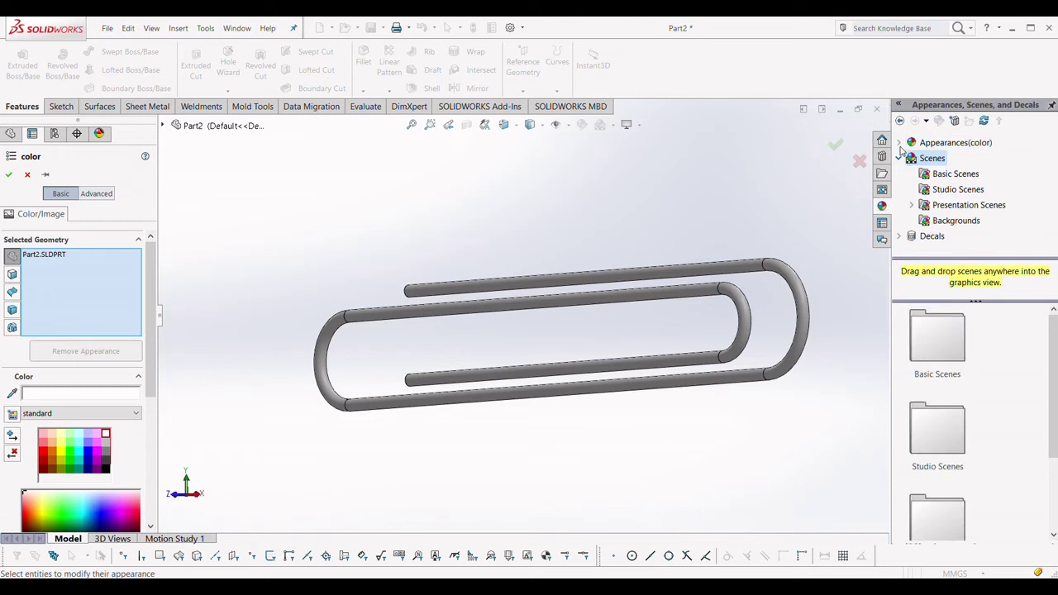
pyautogui.click(900, 143)
pyautogui.click(916, 174)
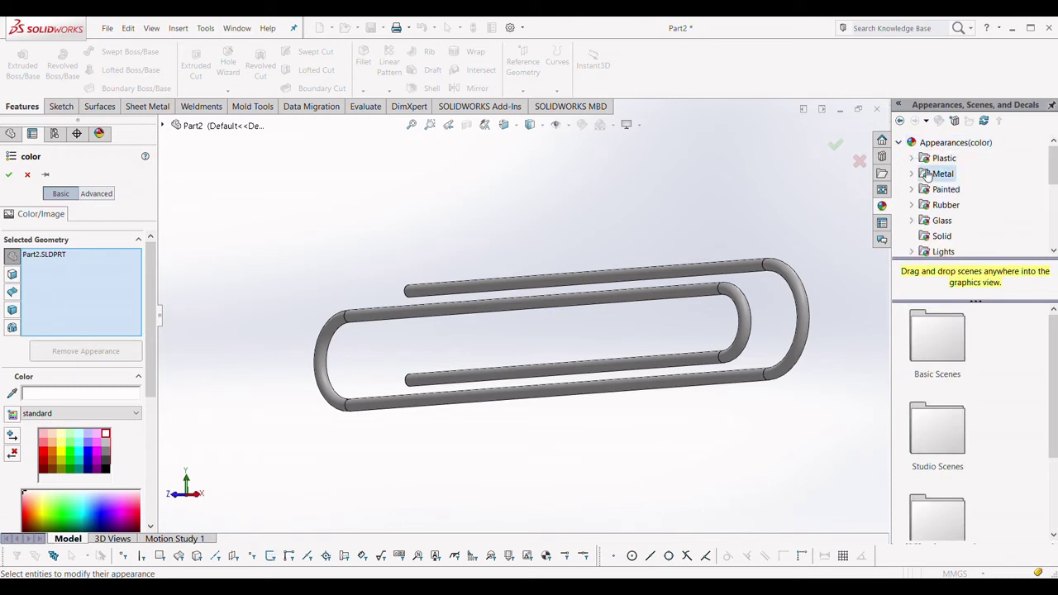
pyautogui.click(912, 173)
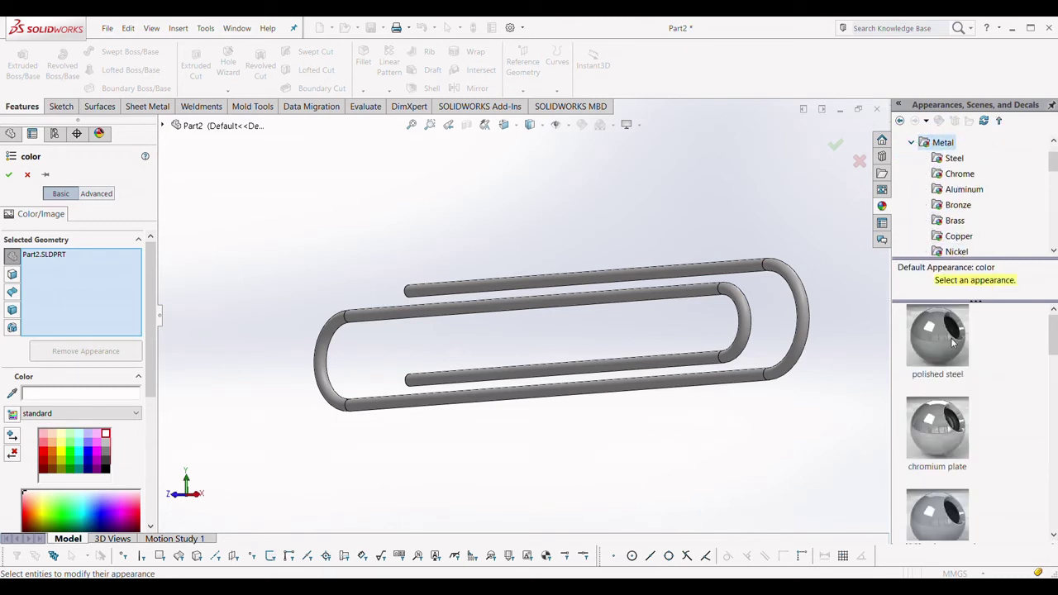
pyautogui.scroll(-1, 964, 225)
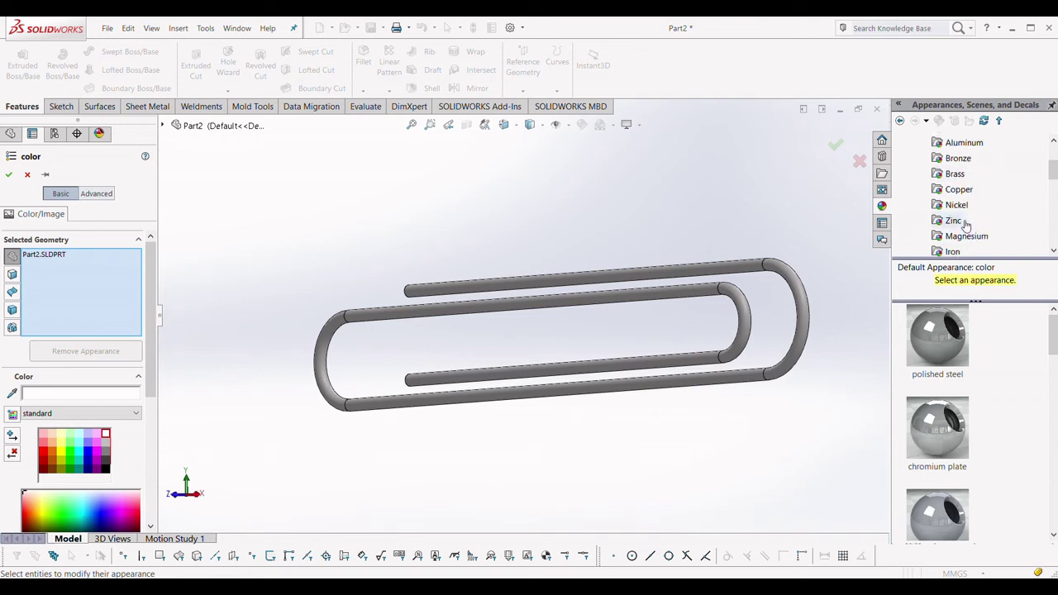
pyautogui.click(964, 222)
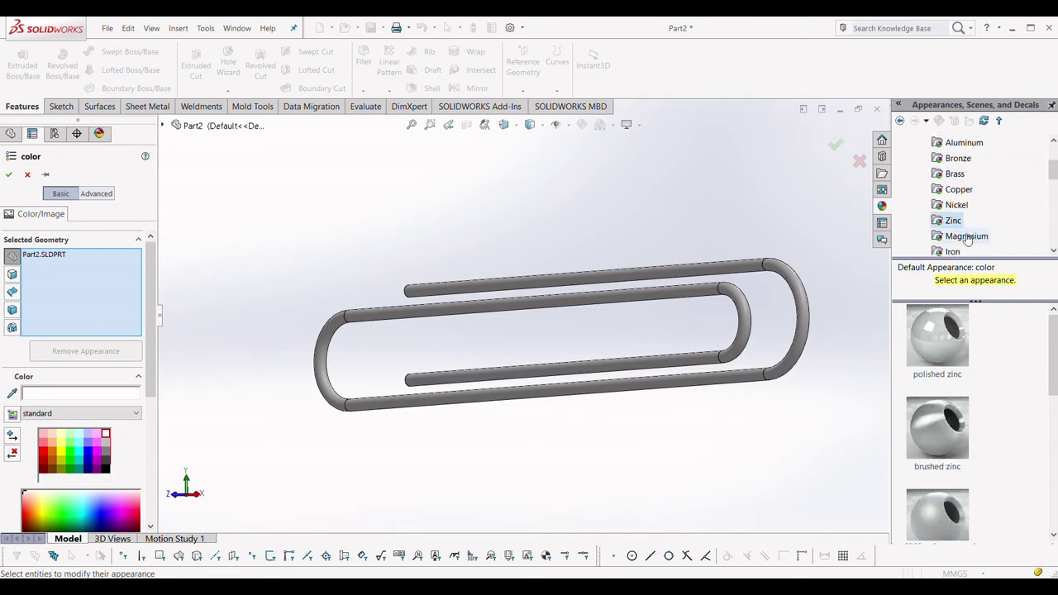
pyautogui.scroll(-1, 961, 231)
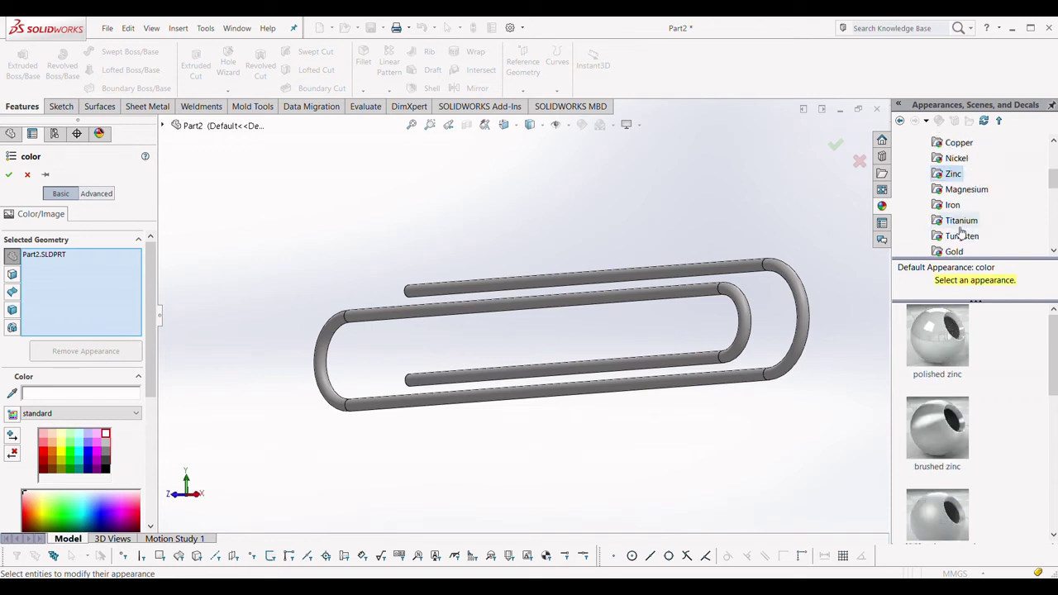
pyautogui.click(959, 208)
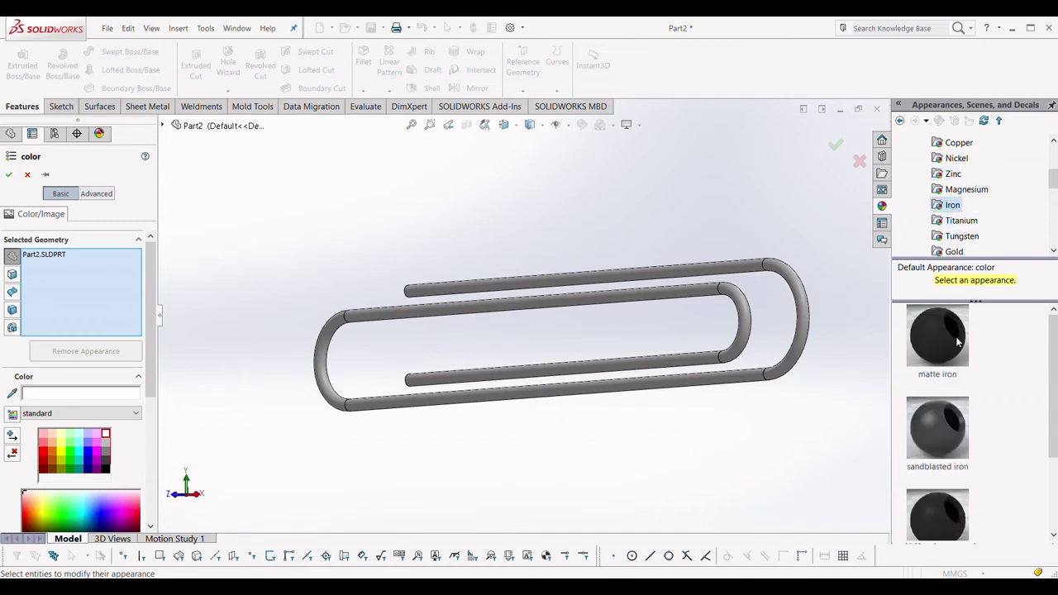
pyautogui.scroll(-1, 959, 341)
pyautogui.scroll(1, 956, 352)
pyautogui.scroll(-2, 957, 233)
pyautogui.scroll(-4, 957, 233)
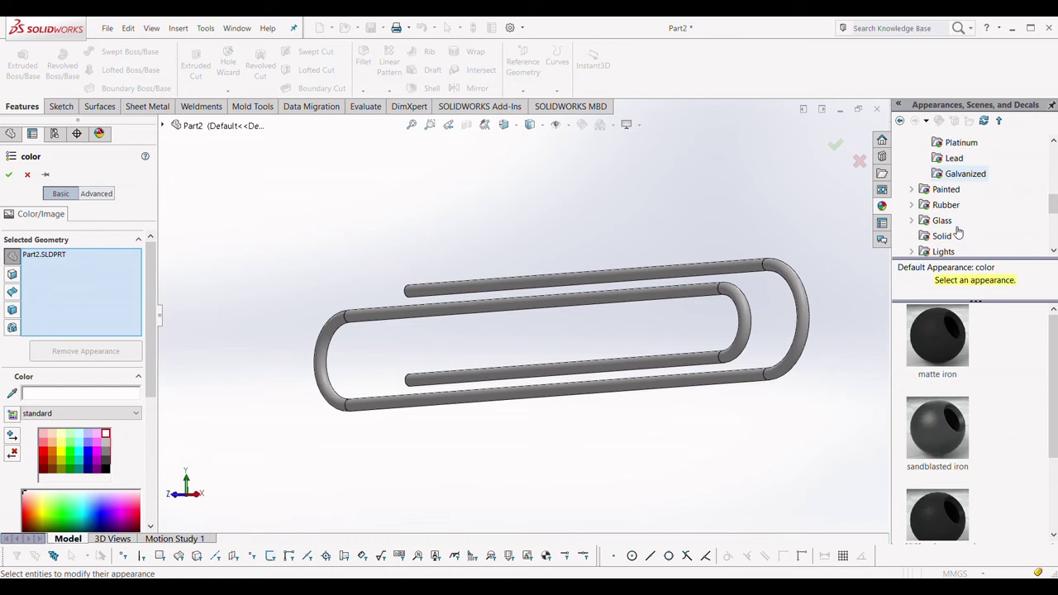
pyautogui.scroll(-2, 957, 251)
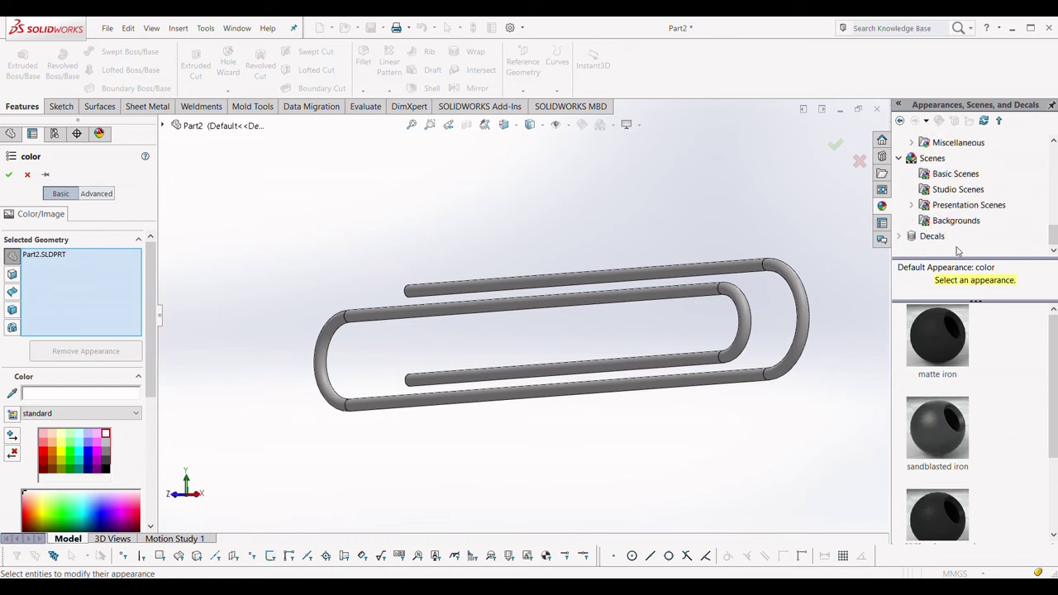
pyautogui.scroll(8, 957, 251)
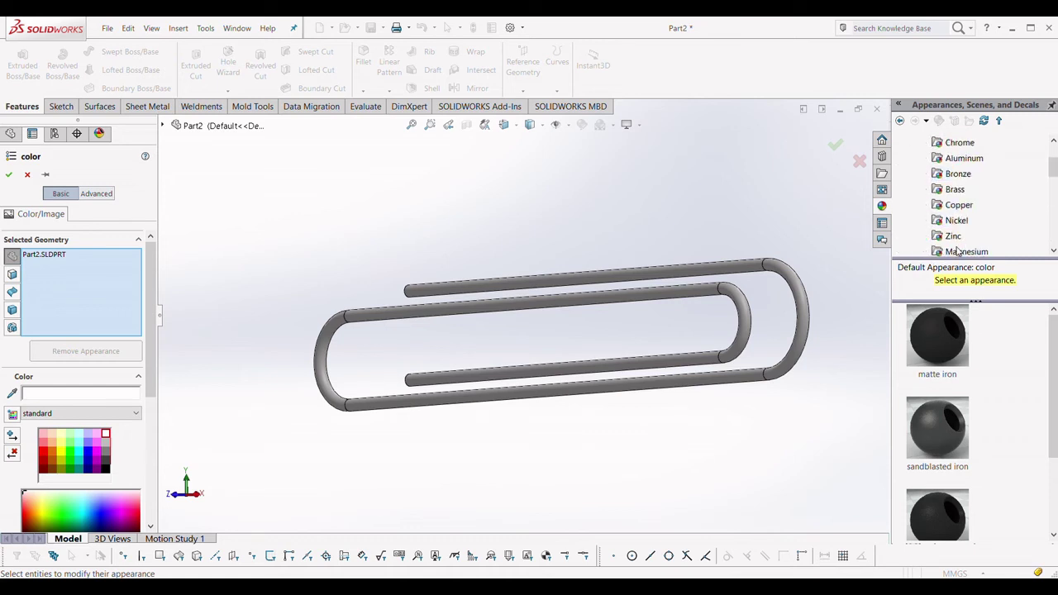
pyautogui.scroll(-1, 956, 251)
pyautogui.click(954, 219)
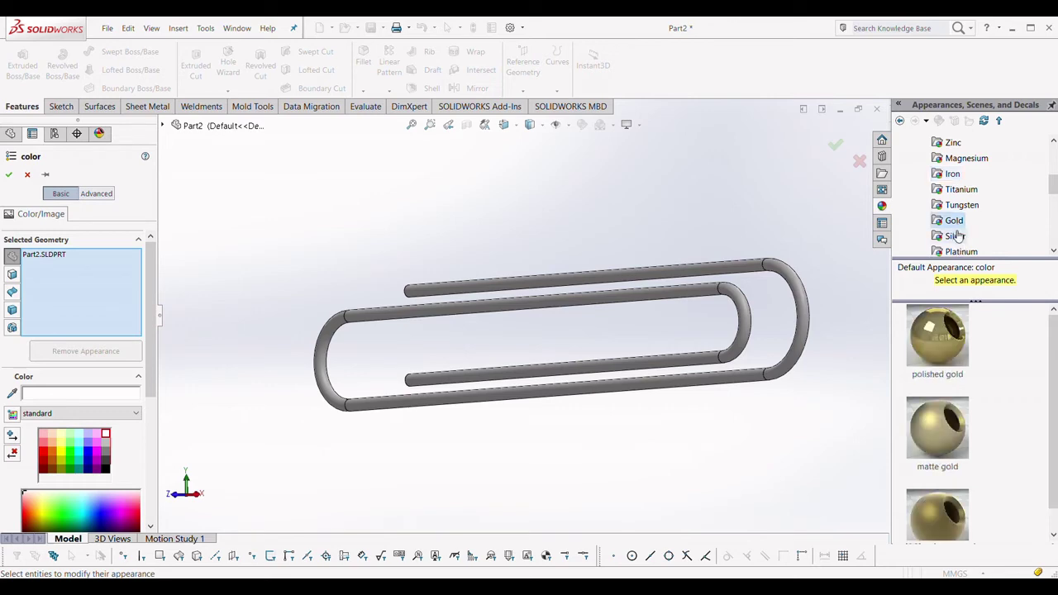
pyautogui.click(955, 237)
pyautogui.scroll(4, 957, 236)
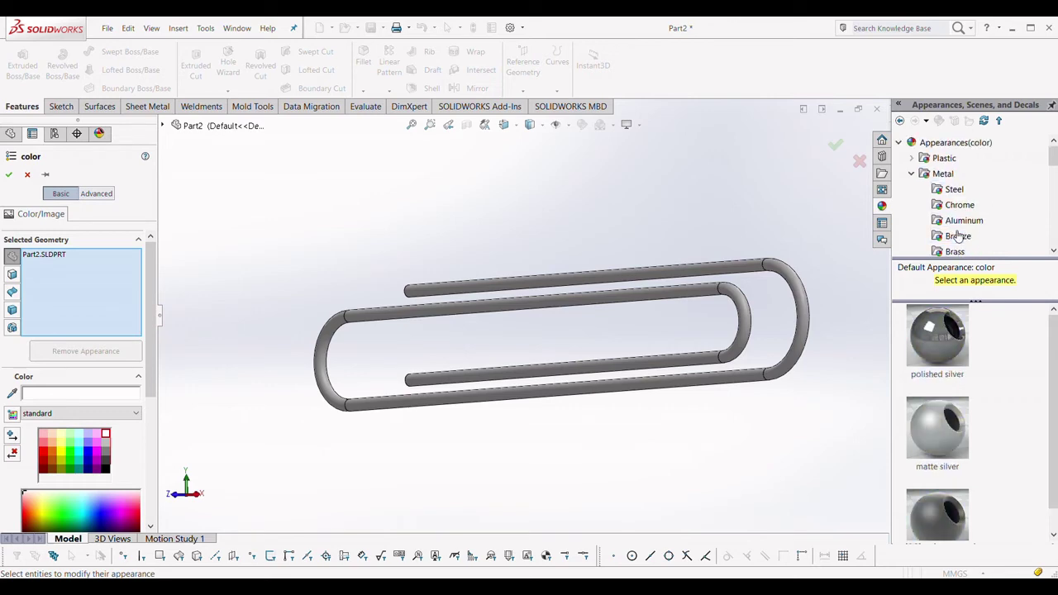
# Apply the polished aluminum appearance to the whole part
pyautogui.click(958, 224)
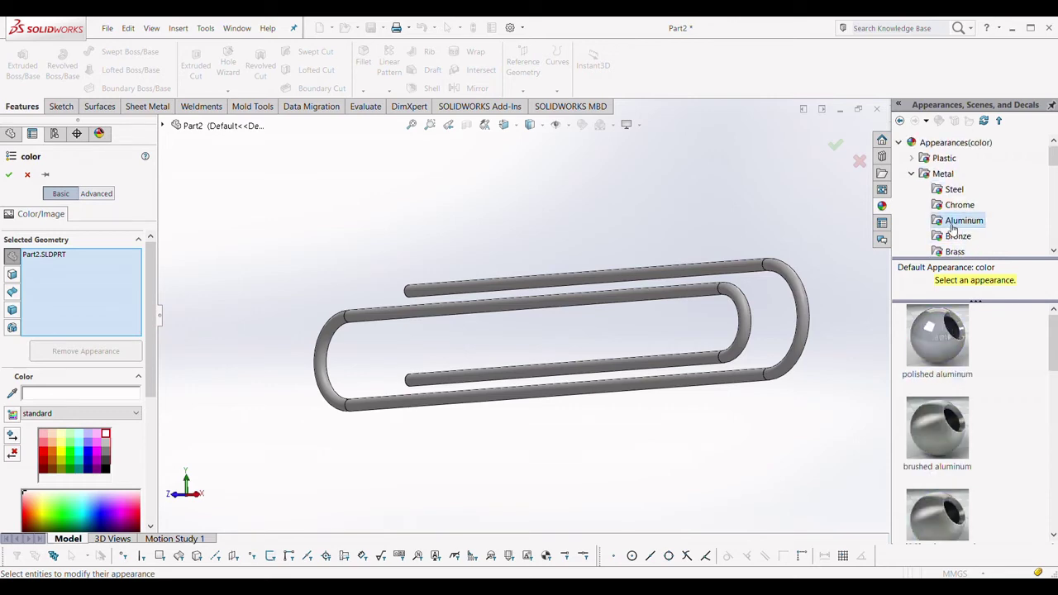
pyautogui.scroll(-2, 943, 357)
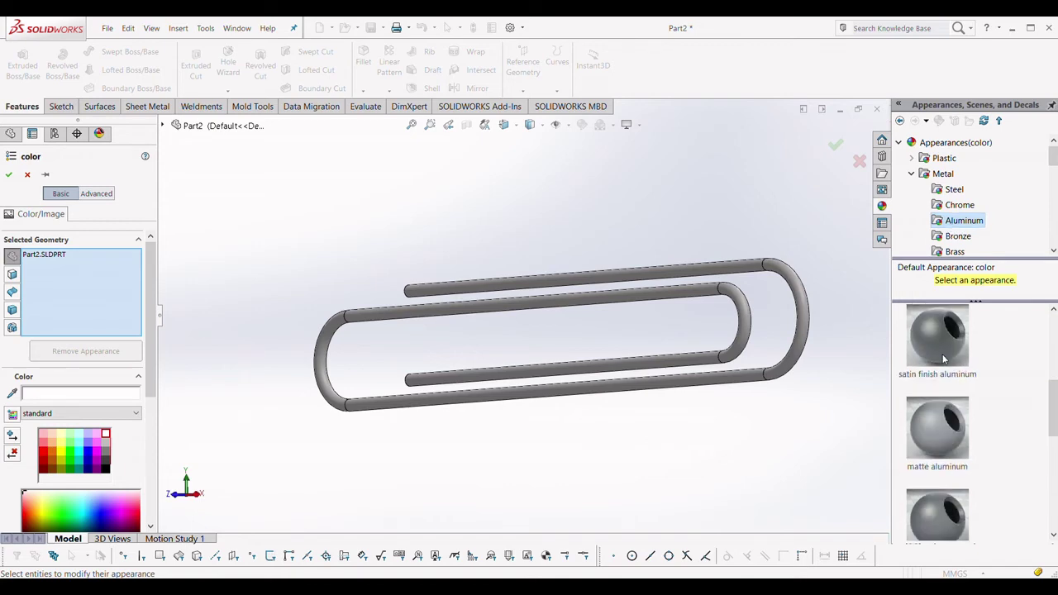
pyautogui.scroll(2, 944, 358)
pyautogui.click(942, 341)
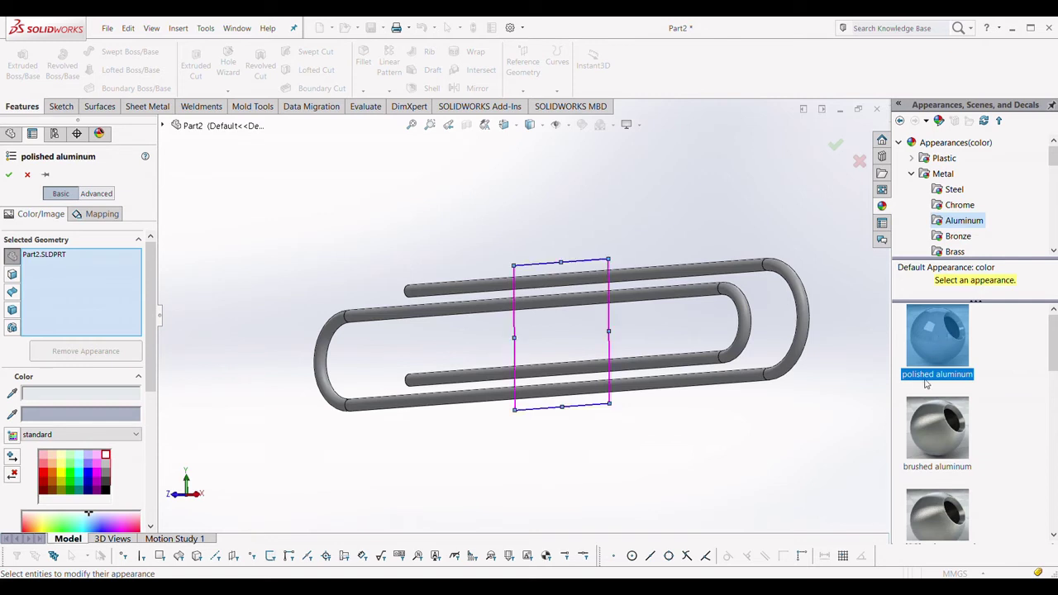
pyautogui.click(981, 287)
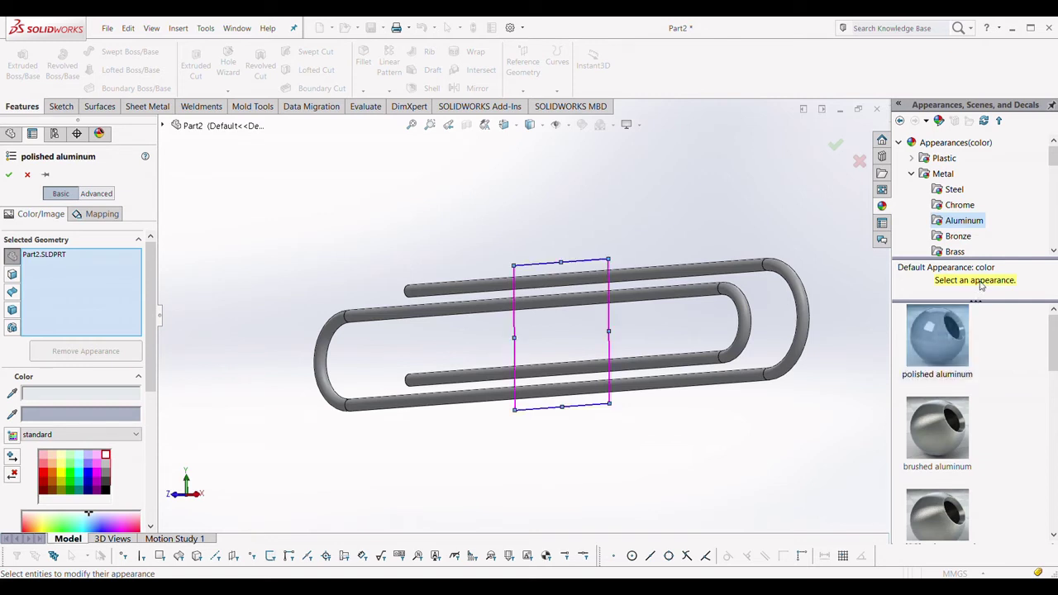
pyautogui.click(965, 311)
# Set the blue component of the polished aluminum colour to 236 and open the appearance's mapping settings
pyautogui.scroll(-5, 59, 395)
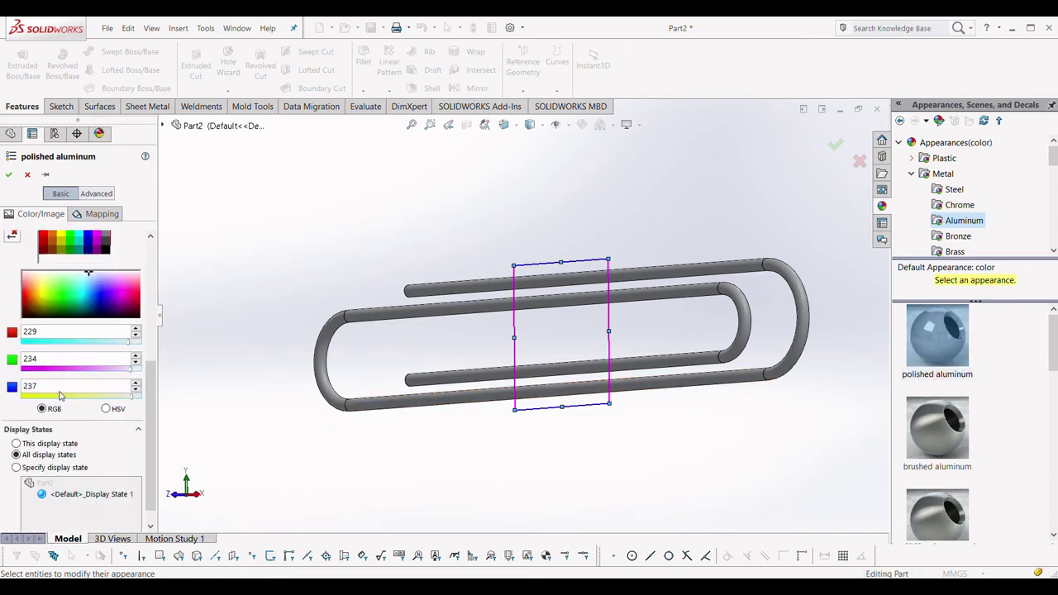
pyautogui.scroll(-1, 64, 396)
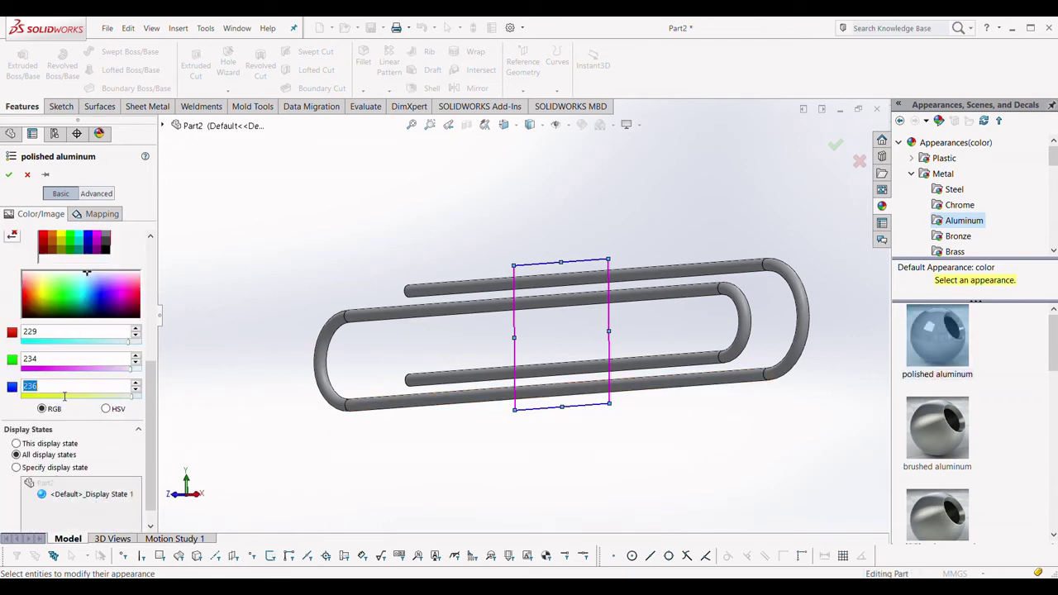
pyautogui.click(97, 215)
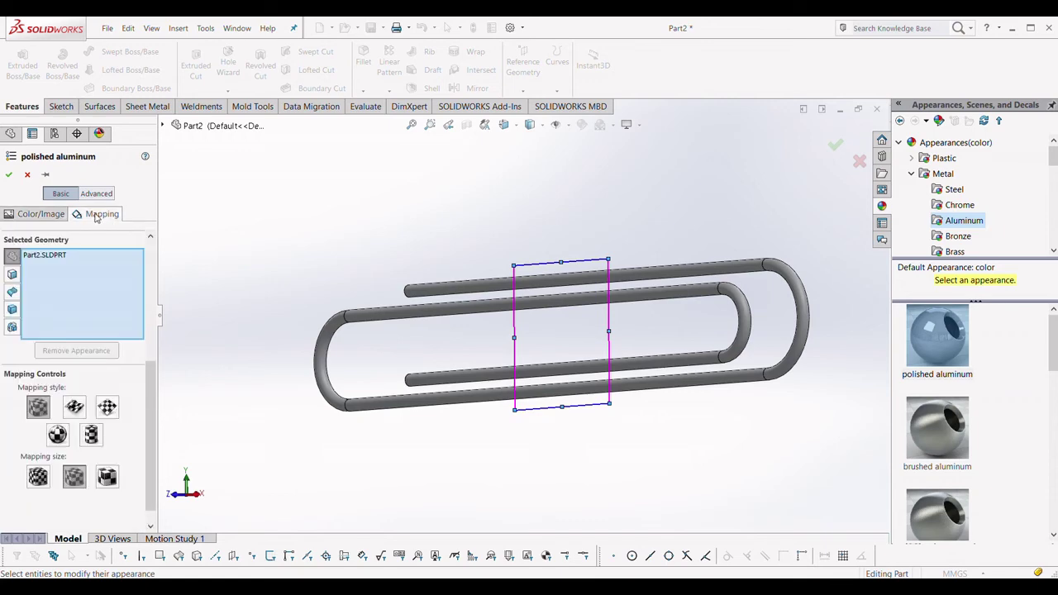